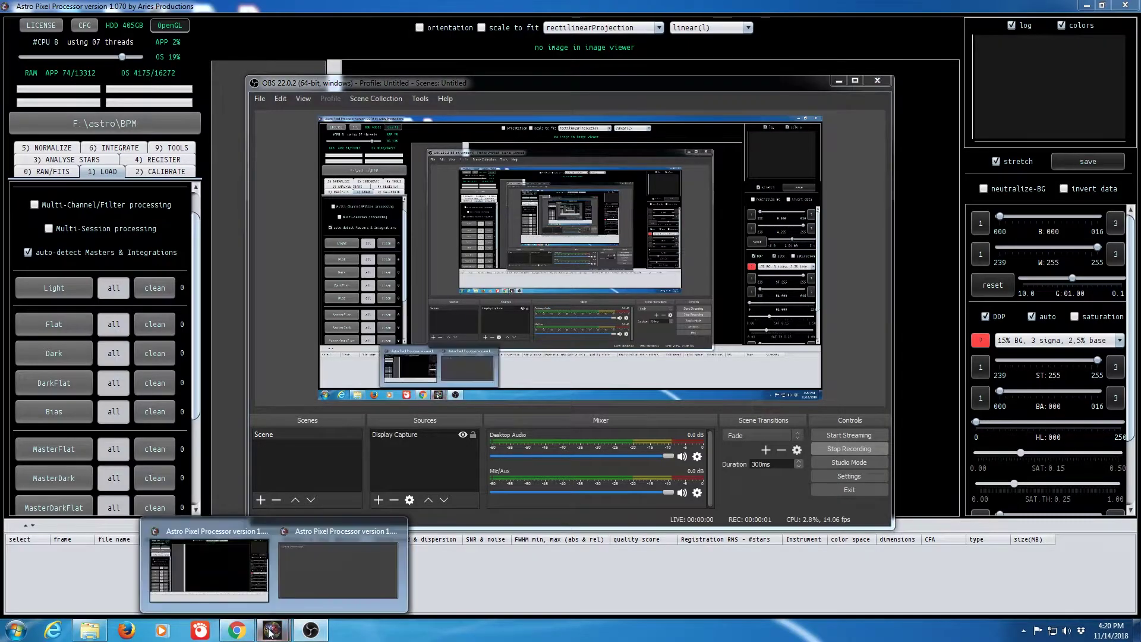
Step: Bring the Astro Pixel Processor window in front of the OBS window
click(223, 565)
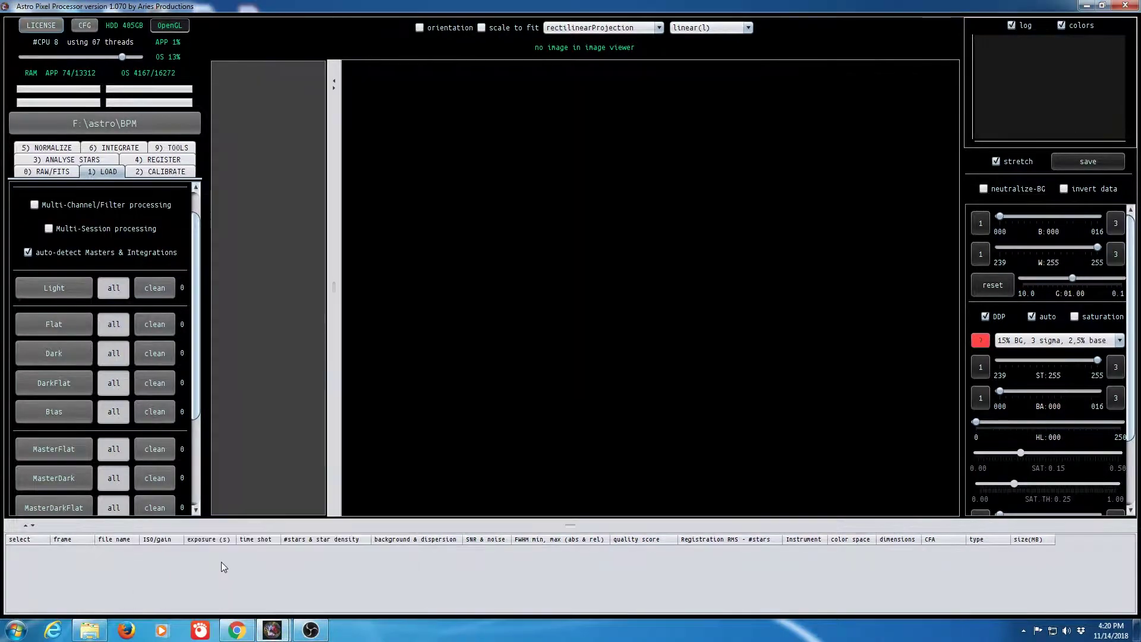
click(105, 122)
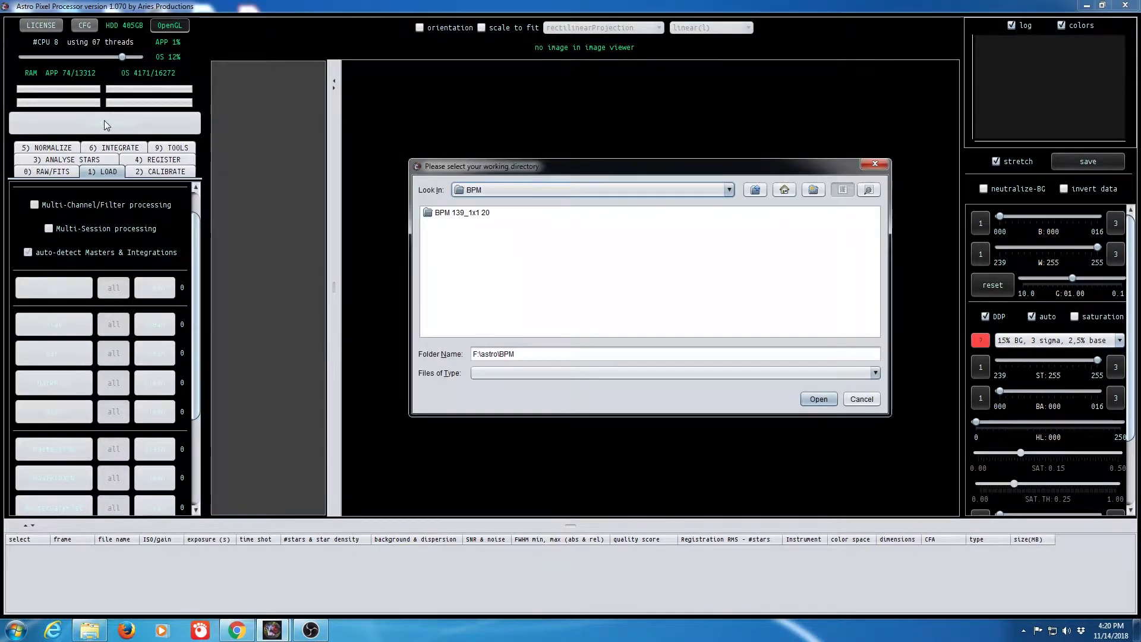
click(856, 400)
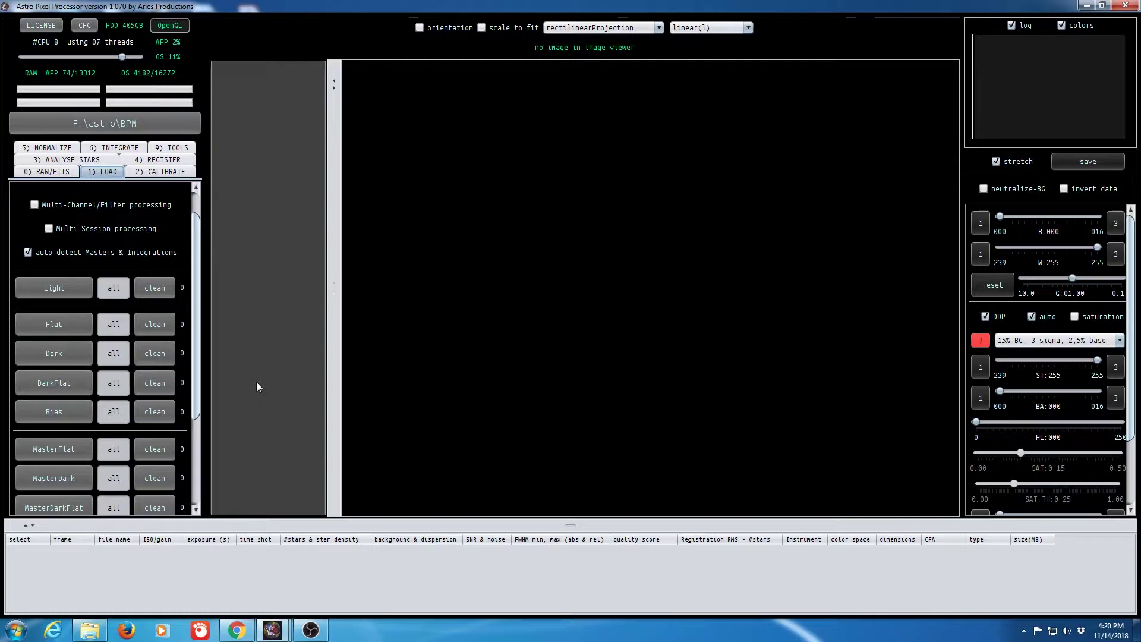
Step: Load all 50 darks from astro > DARKS > Dark APP 300 1x1 139 20 > Lum
click(50, 356)
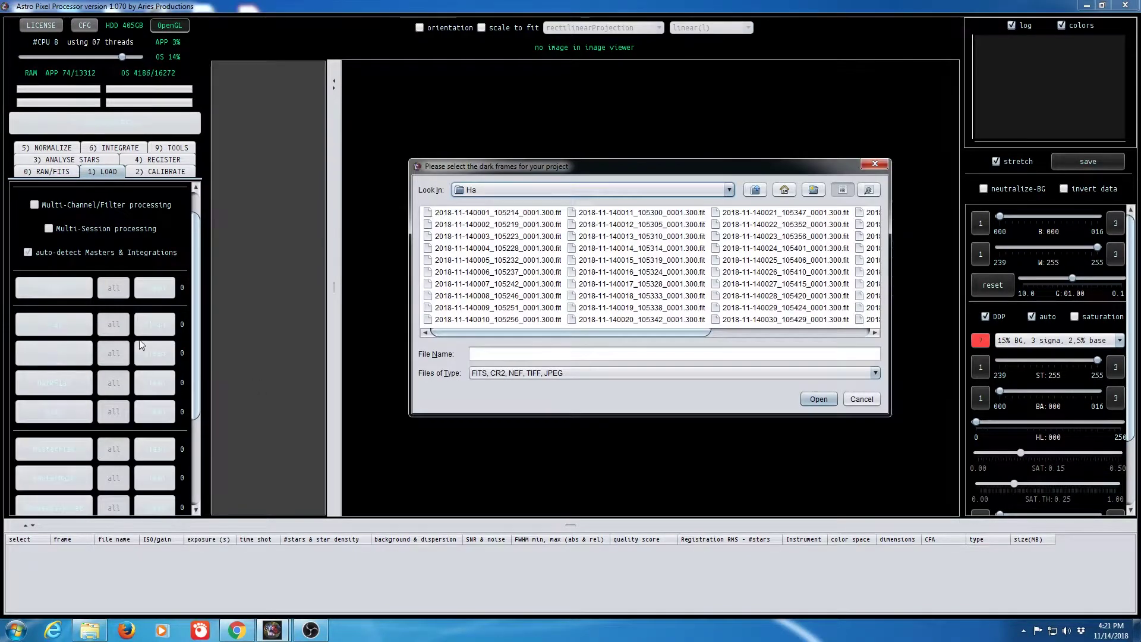
click(729, 190)
scroll(612, 226, up, 1)
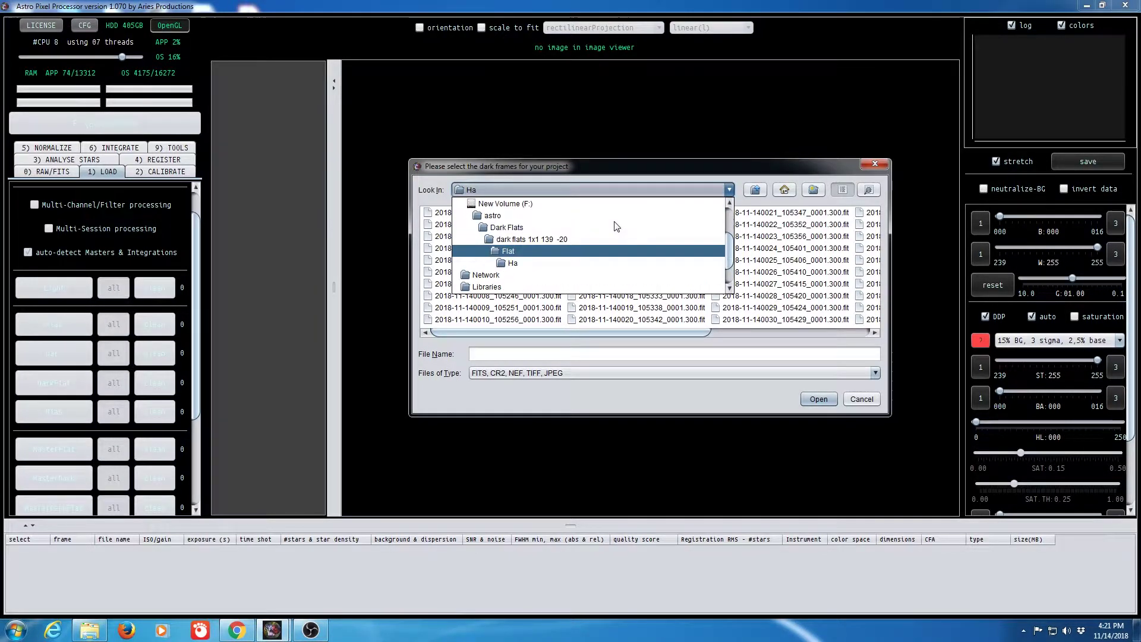
click(601, 215)
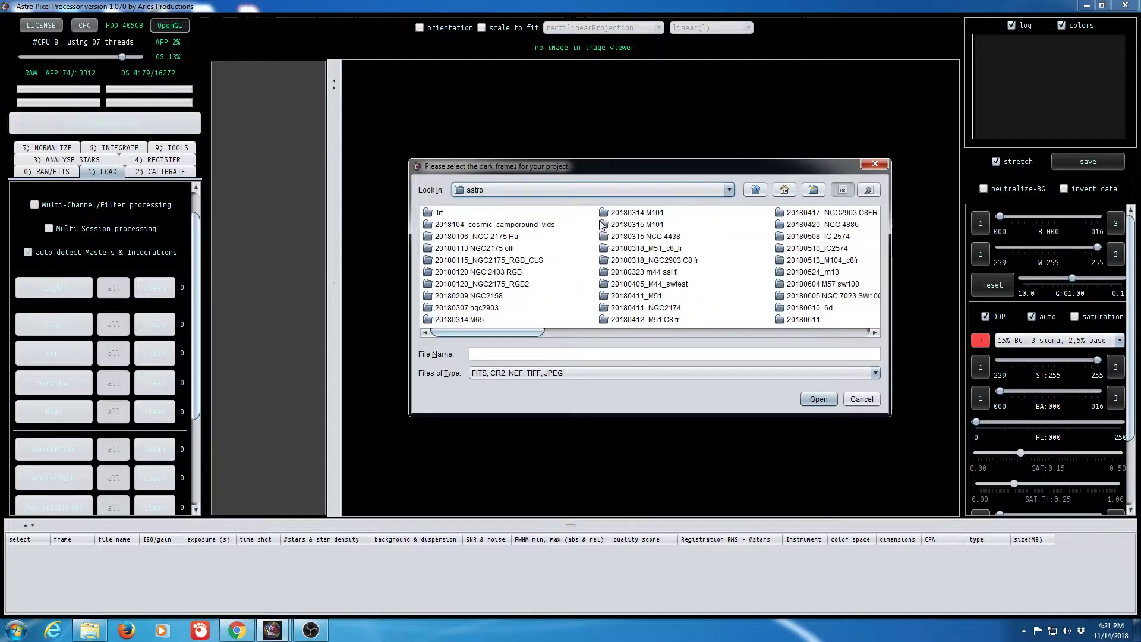
click(722, 331)
double_click(631, 322)
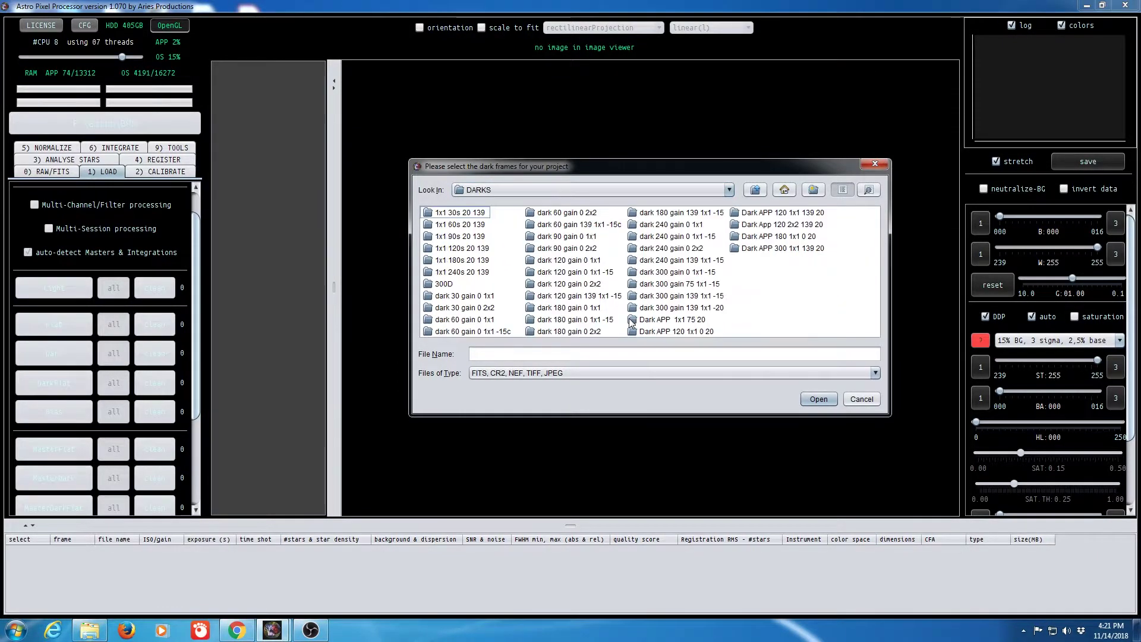
double_click(744, 249)
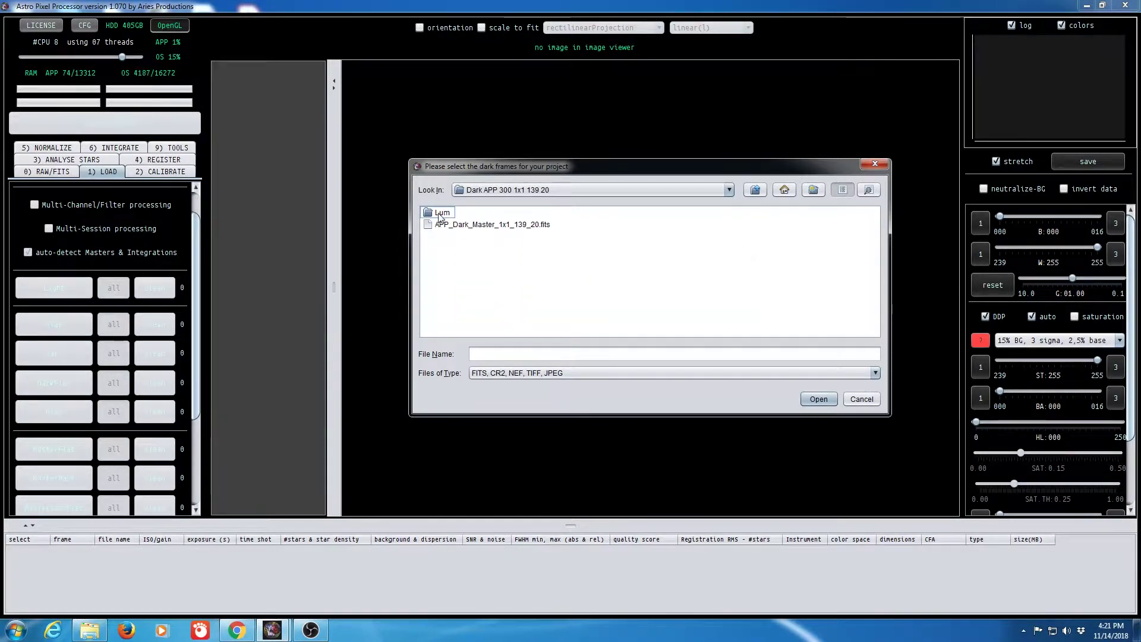
double_click(441, 214)
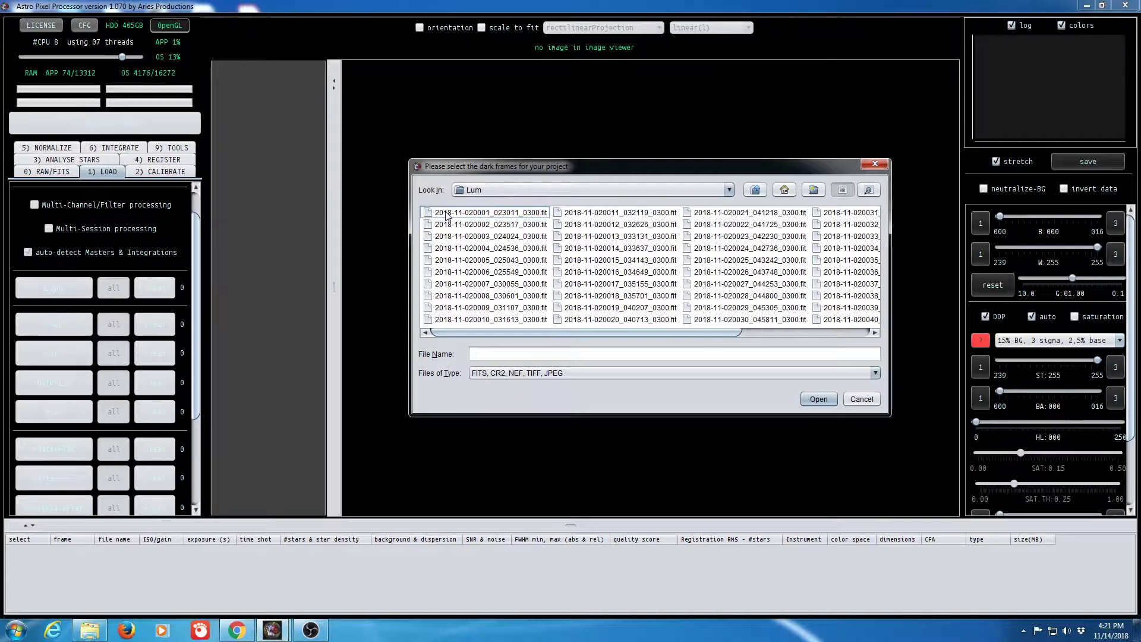
click(447, 215)
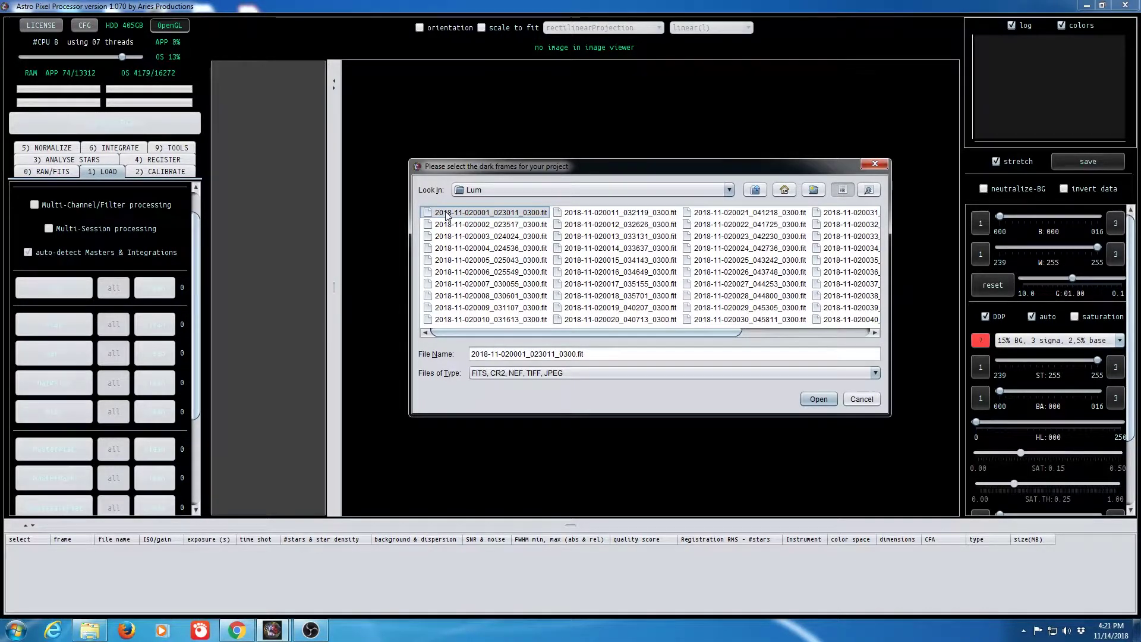
key(ctrl+a)
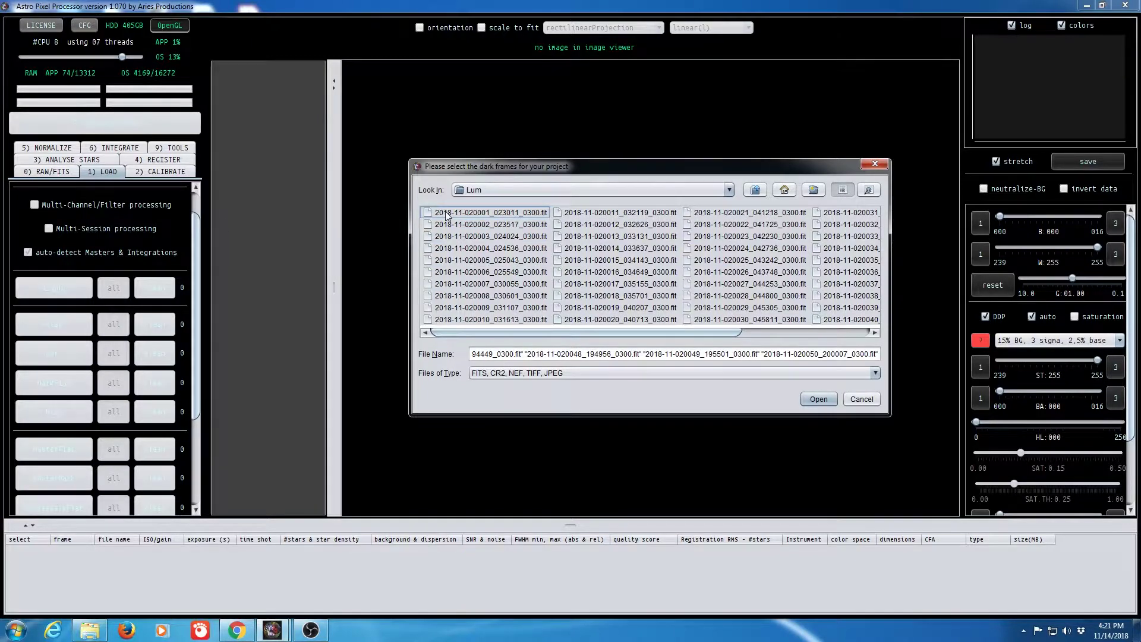
click(819, 399)
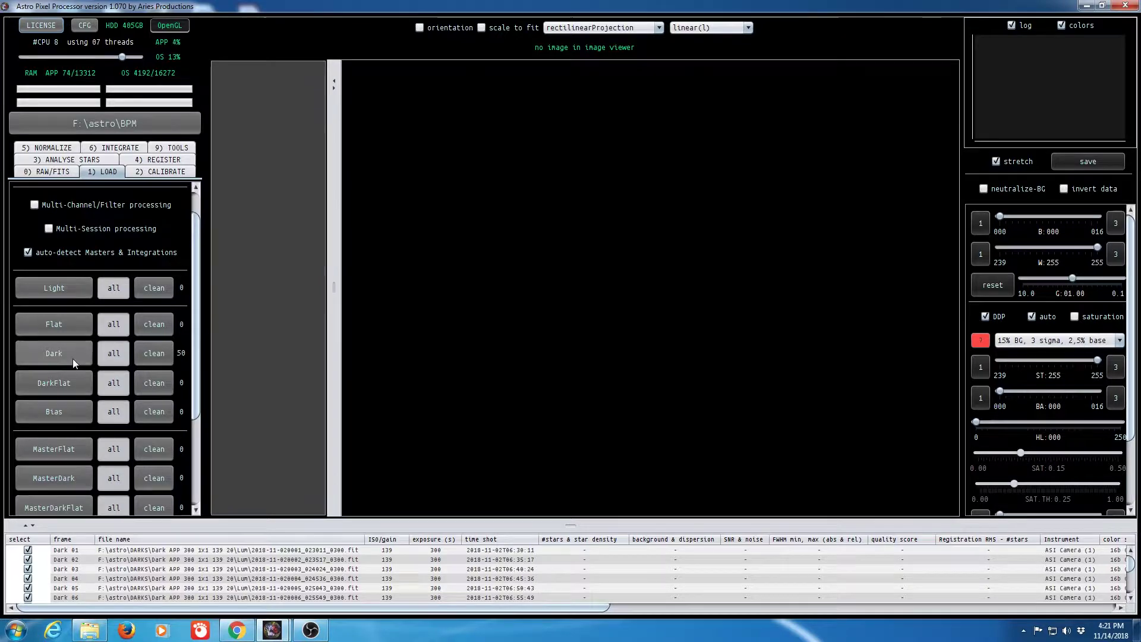
Step: Load all 50 dark flats from astro > Dark Flats > dark flats 1x1 139 -20 > Flat > Ha
click(54, 387)
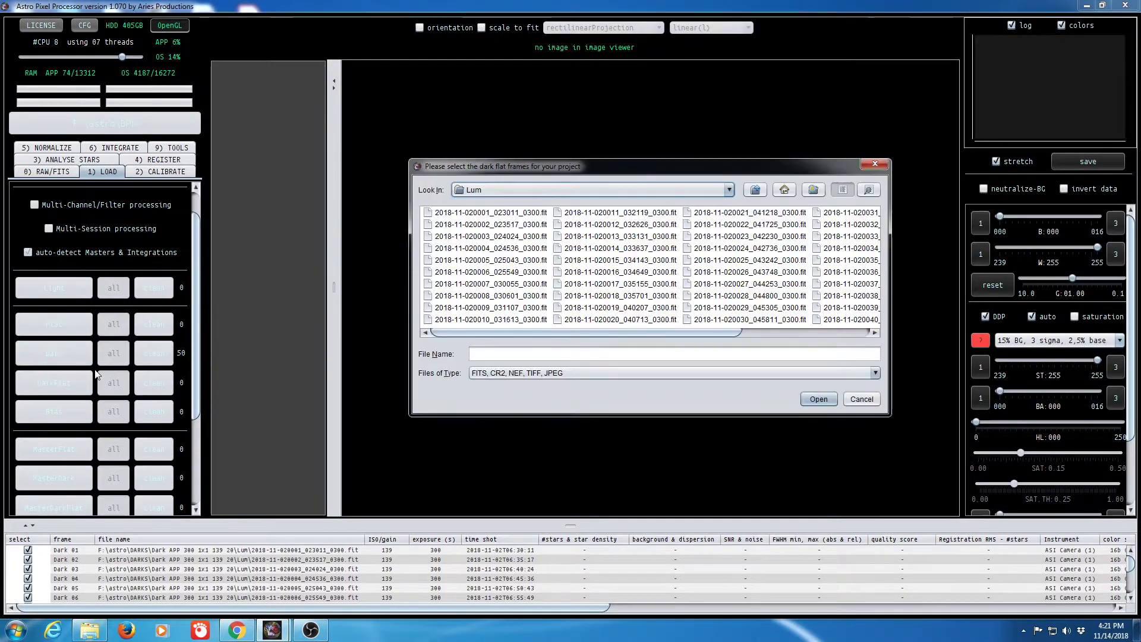
click(729, 190)
scroll(698, 211, up, 1)
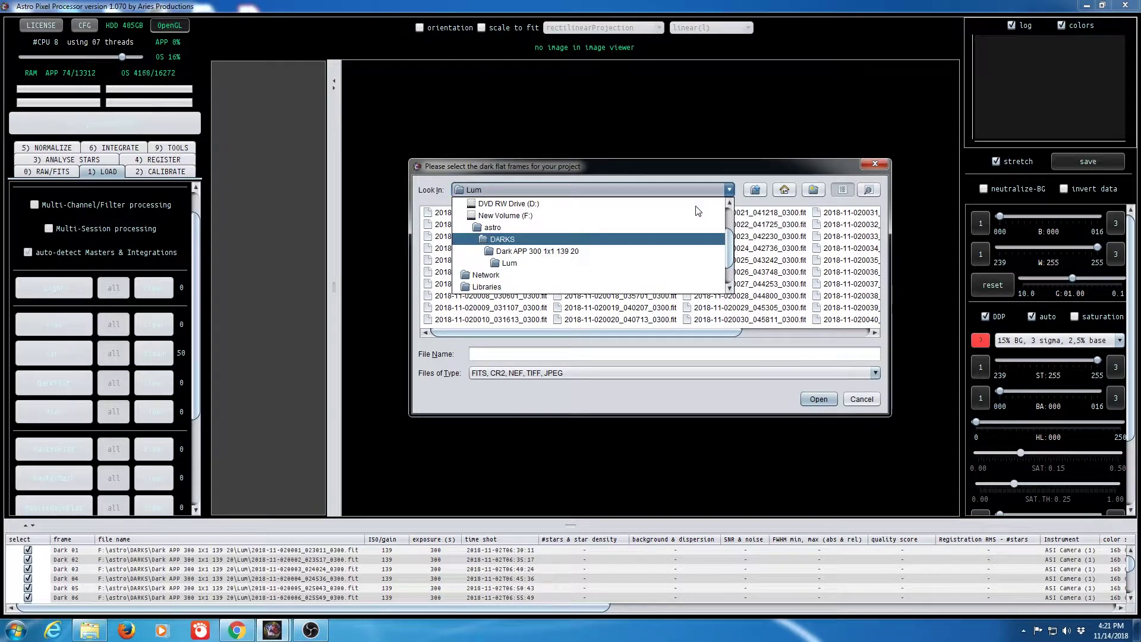
click(683, 224)
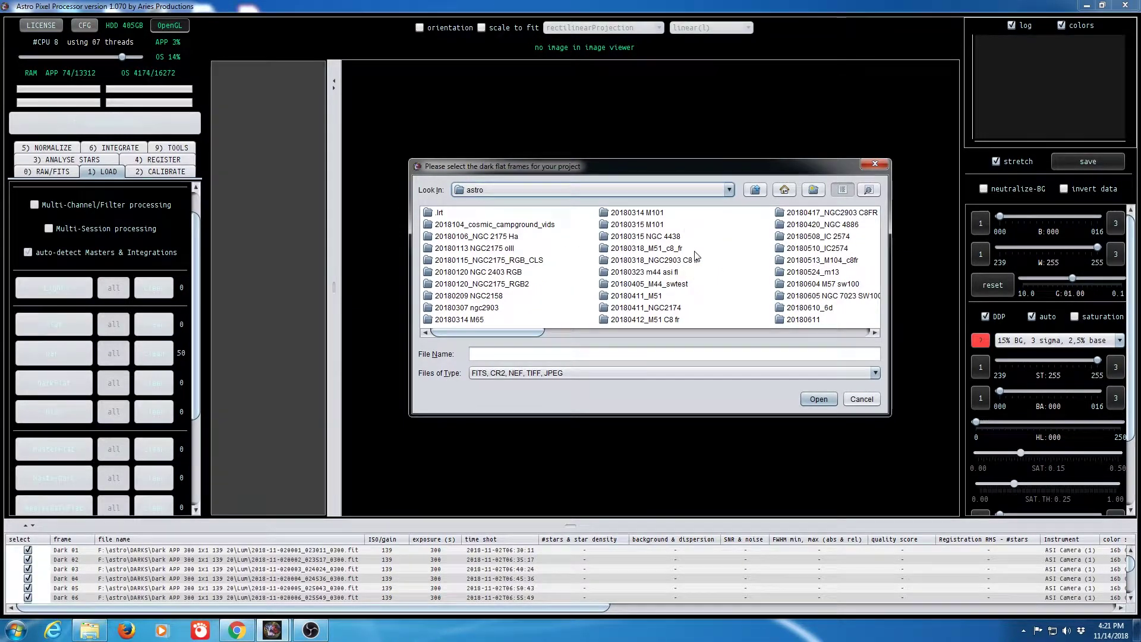
scroll(805, 330, down, 2)
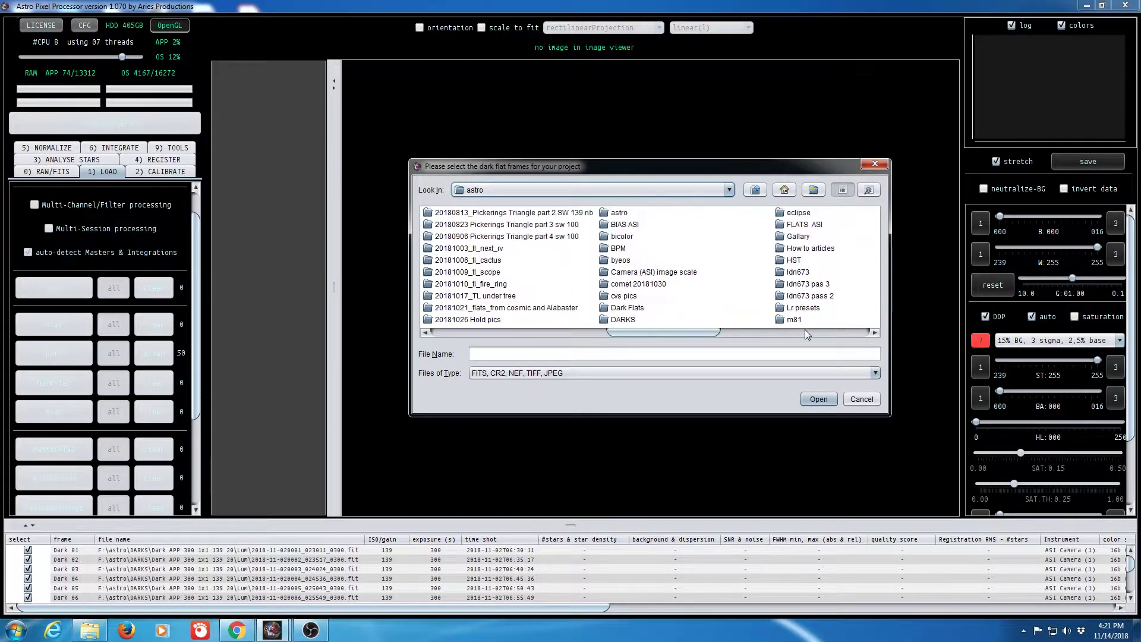
double_click(630, 309)
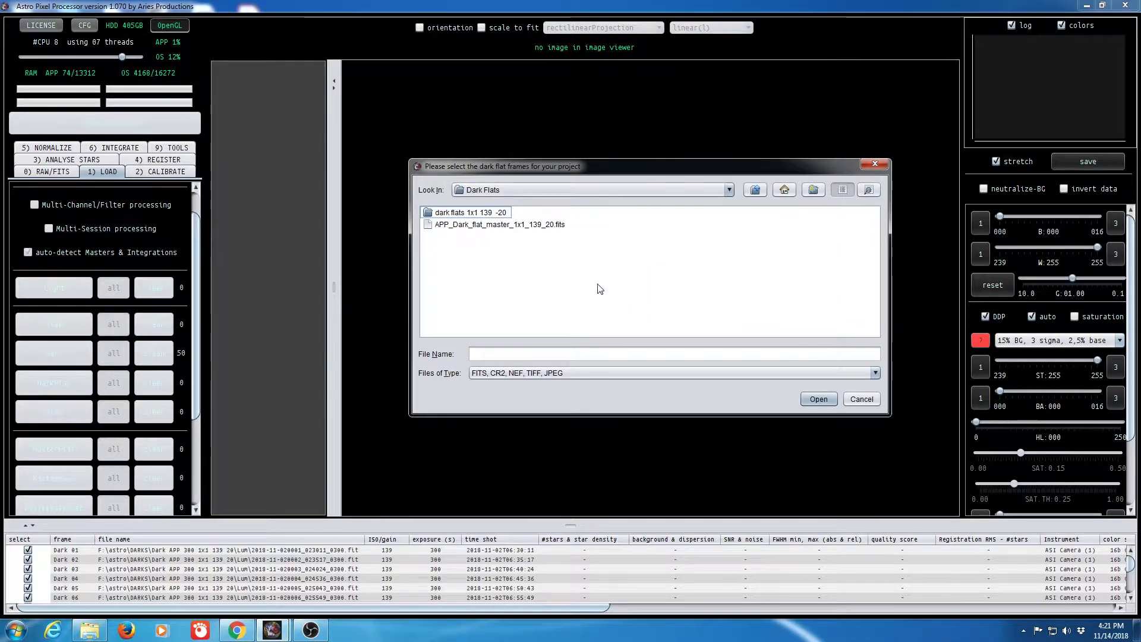
double_click(470, 213)
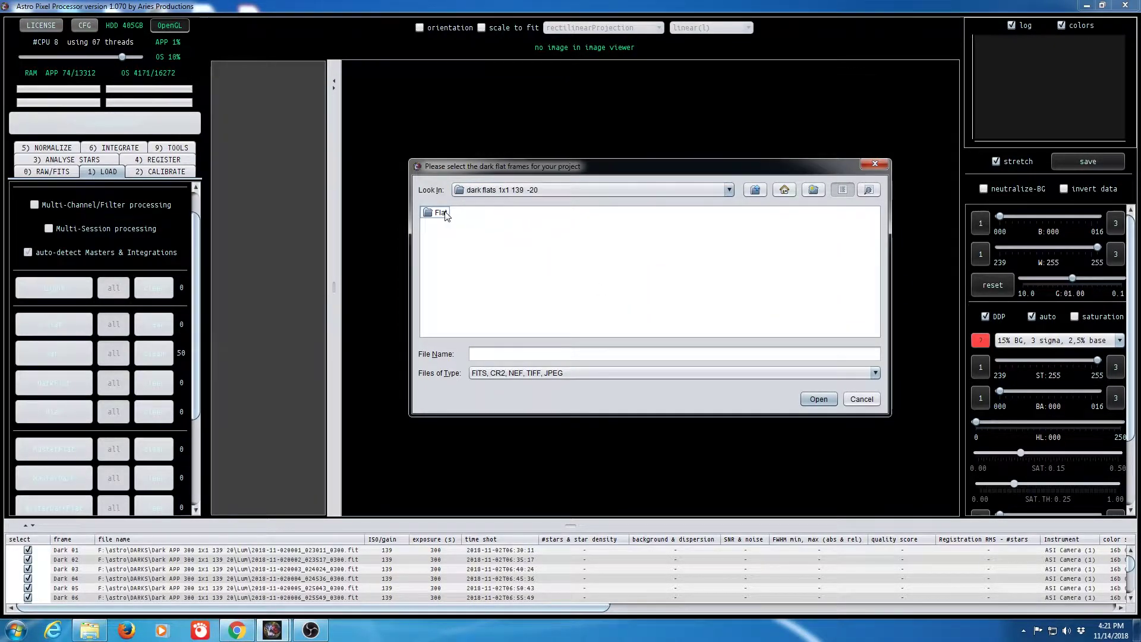
double_click(440, 213)
double_click(440, 213)
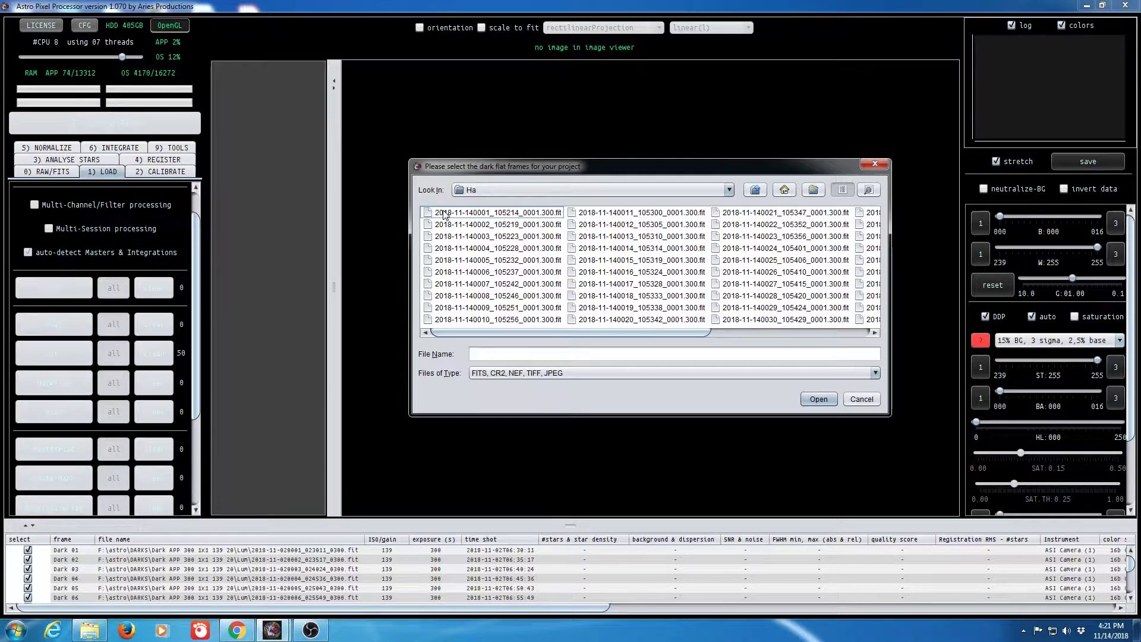
click(443, 214)
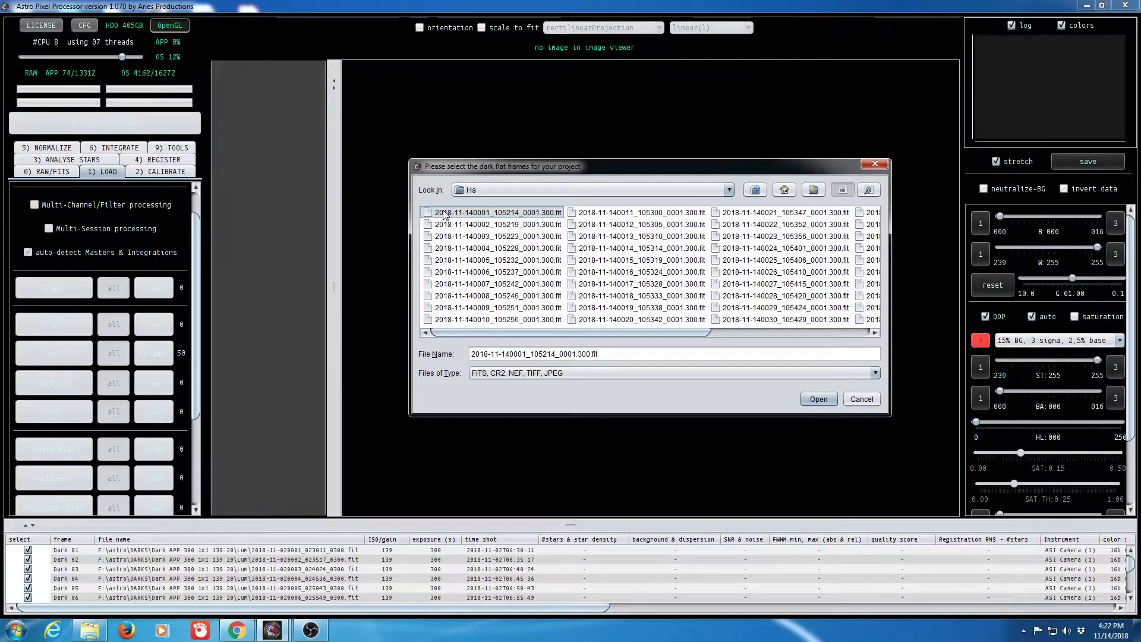
key(ctrl+a)
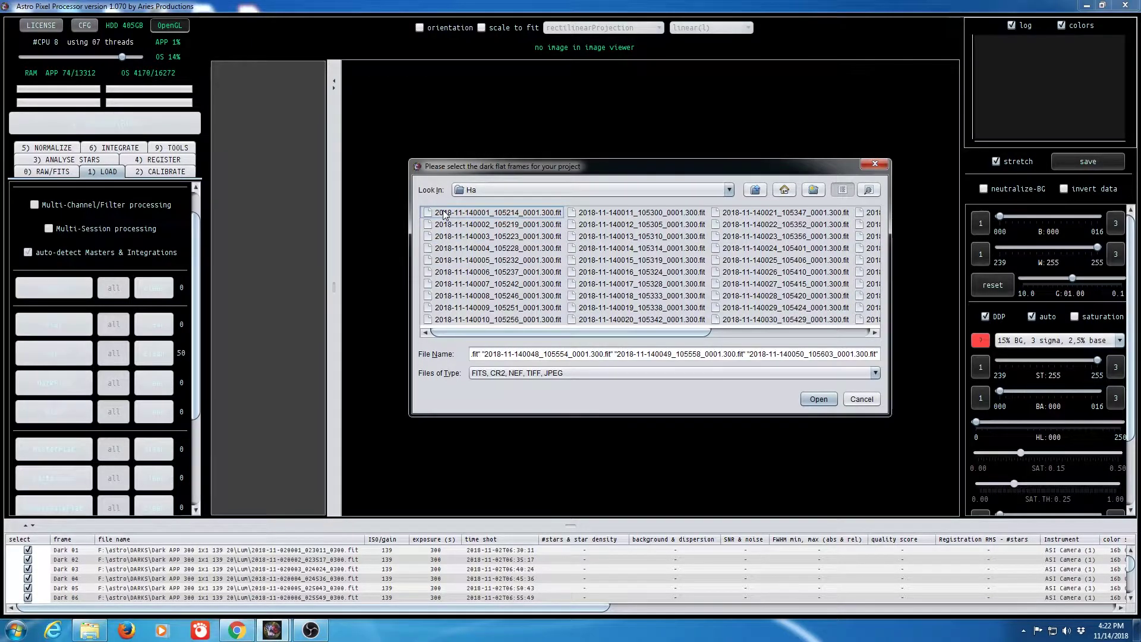
click(816, 401)
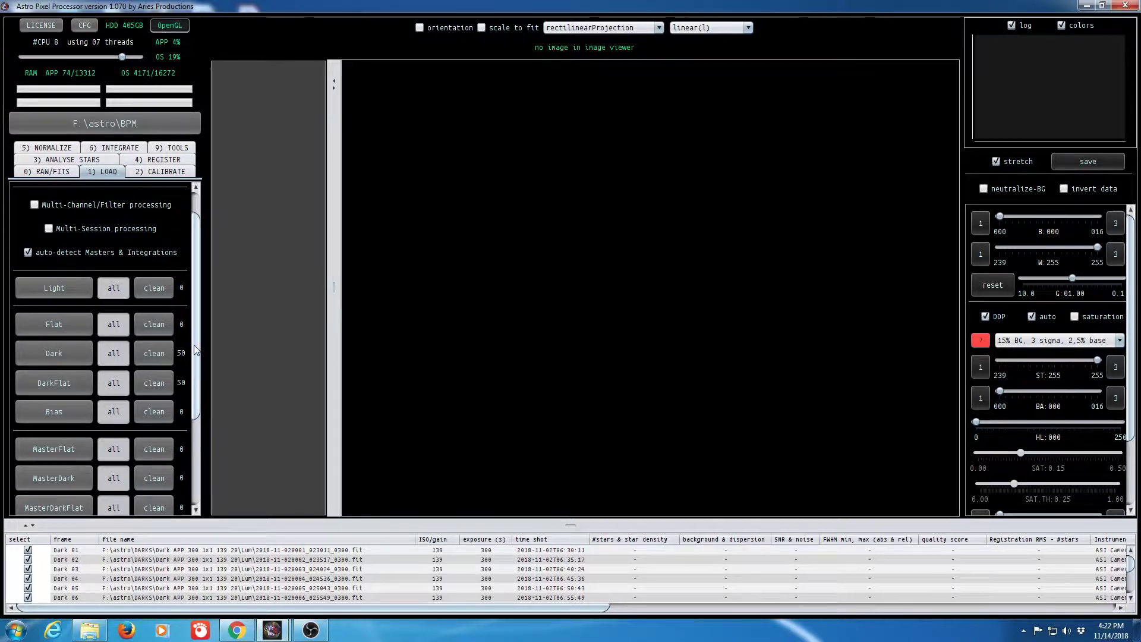
Step: In the 2) CALIBRATE settings, set MasterDarkFlat outlier rejection to sigma clip
drag(196, 351, 200, 407)
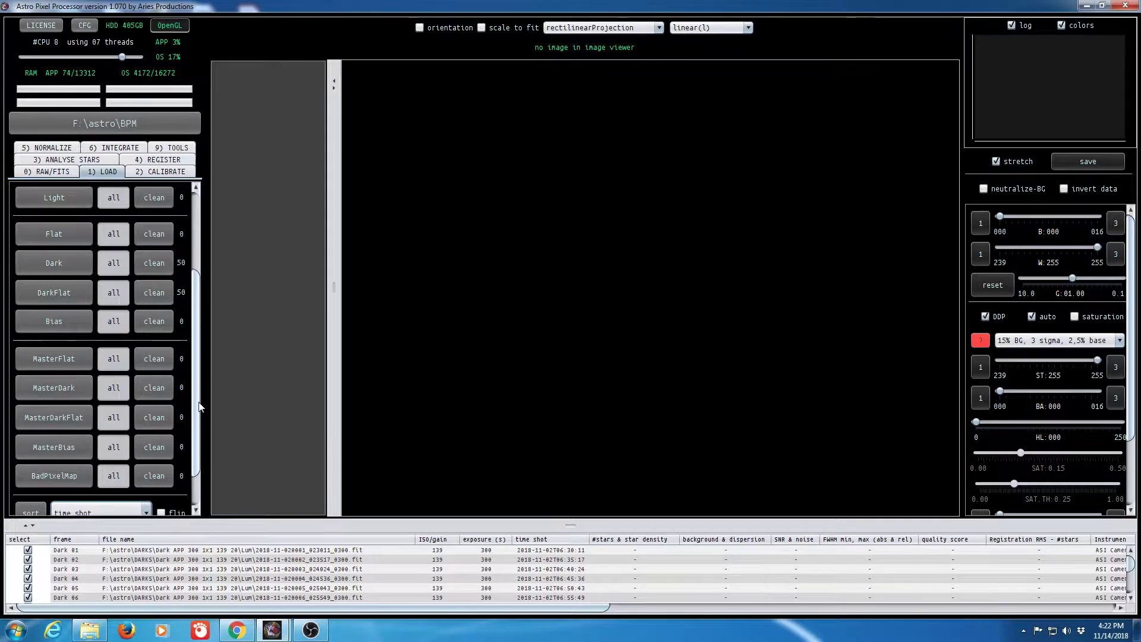
scroll(178, 298, up, 1)
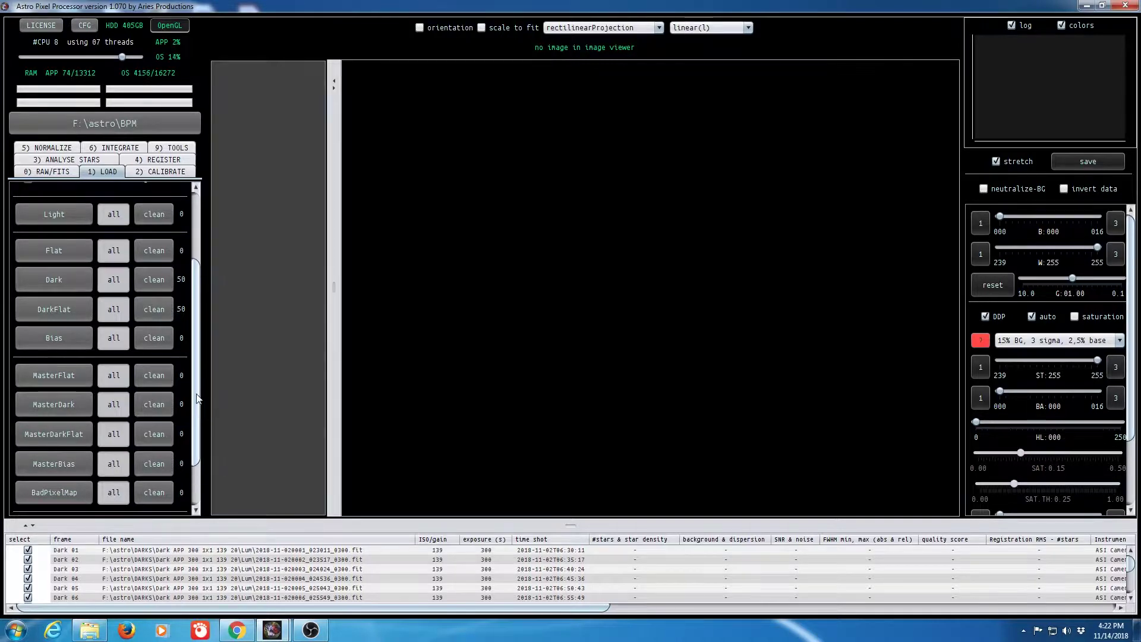
click(159, 171)
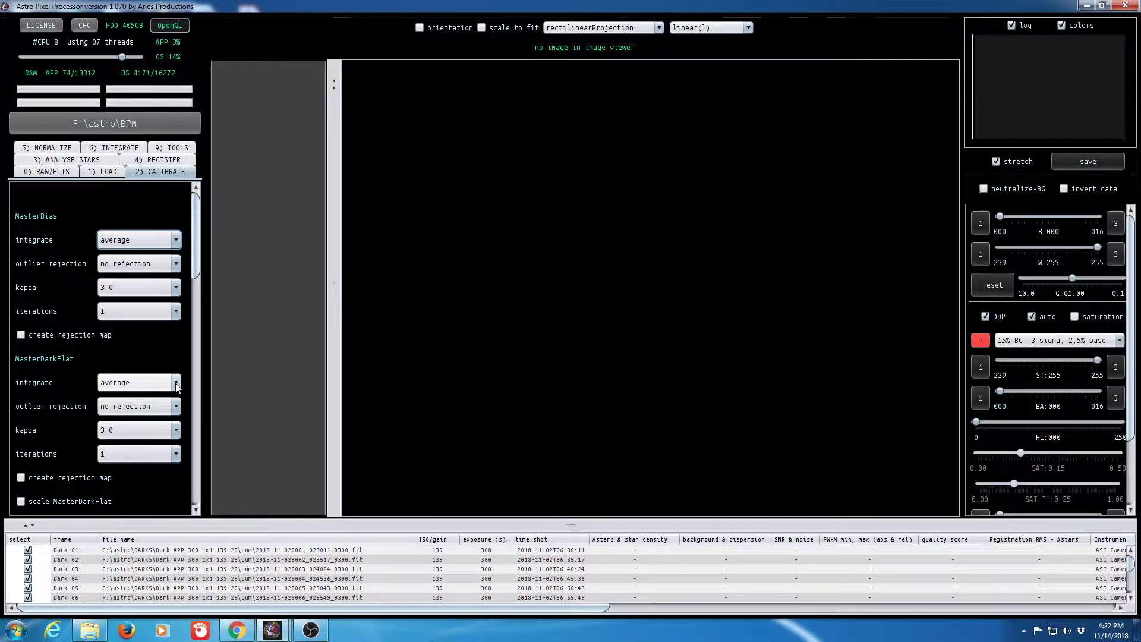
click(176, 406)
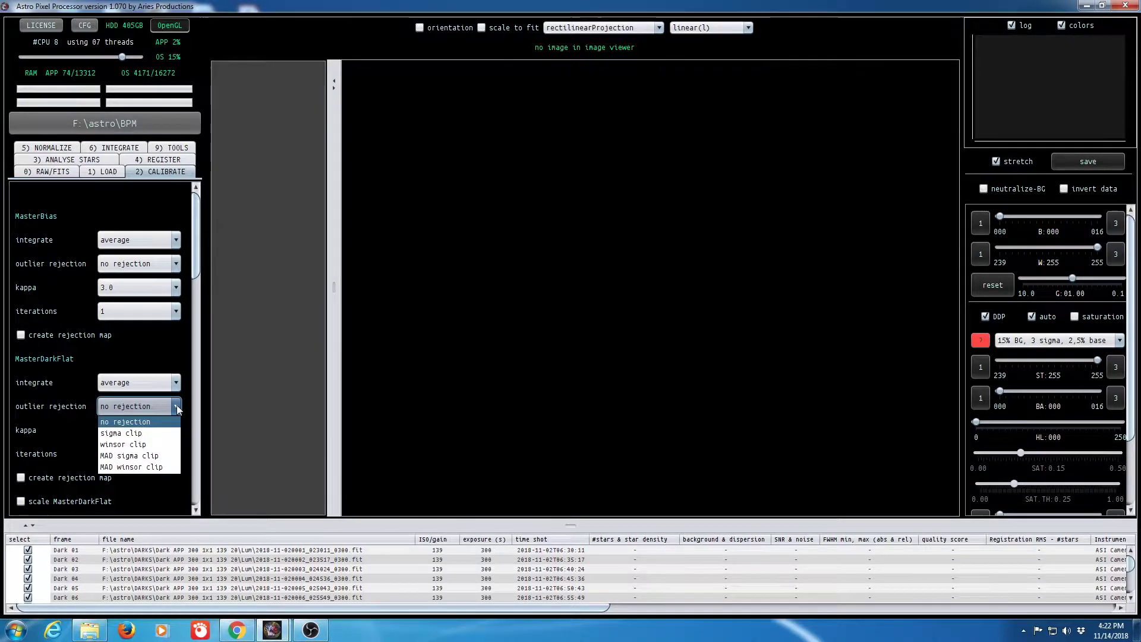
click(159, 433)
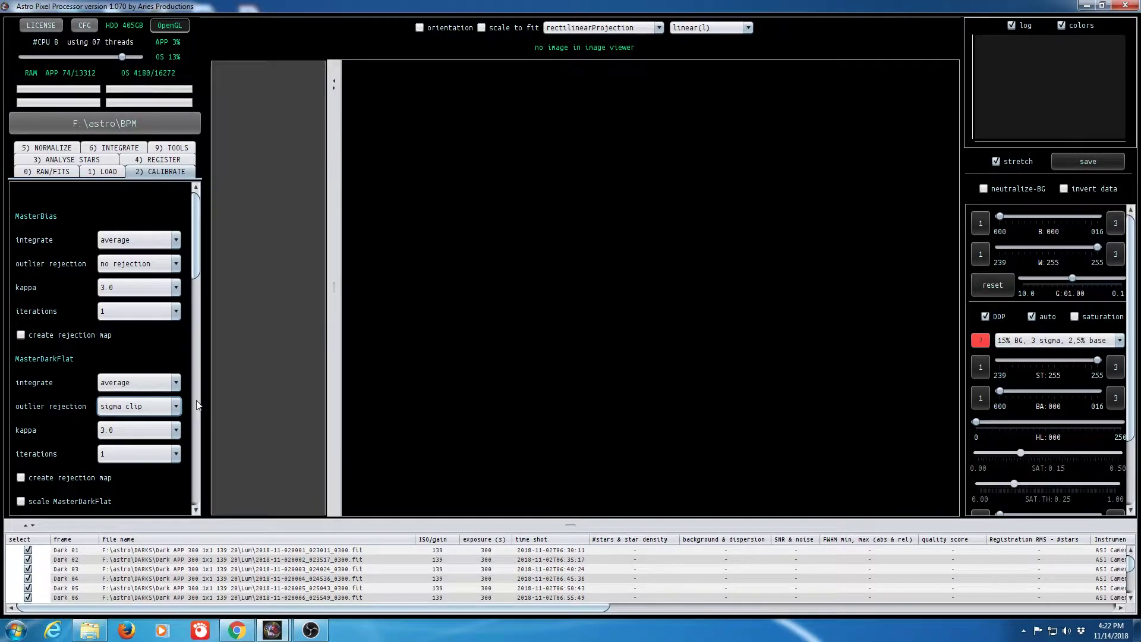
Step: Set the MasterDark outlier rejection to sigma clip
scroll(160, 406, down, 4)
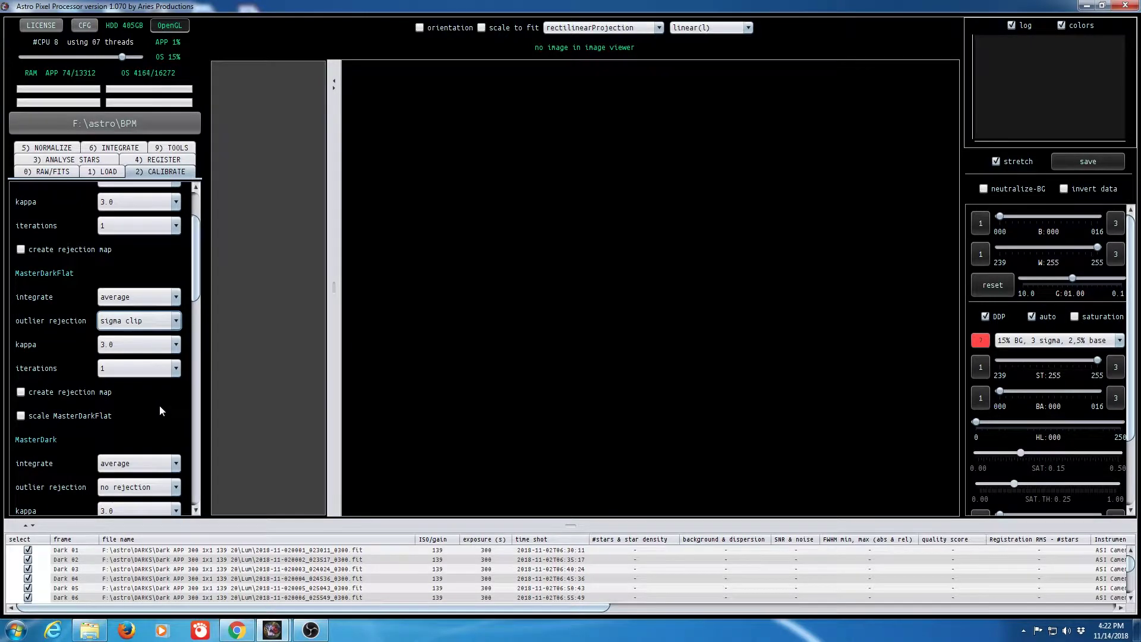
scroll(160, 405, down, 1)
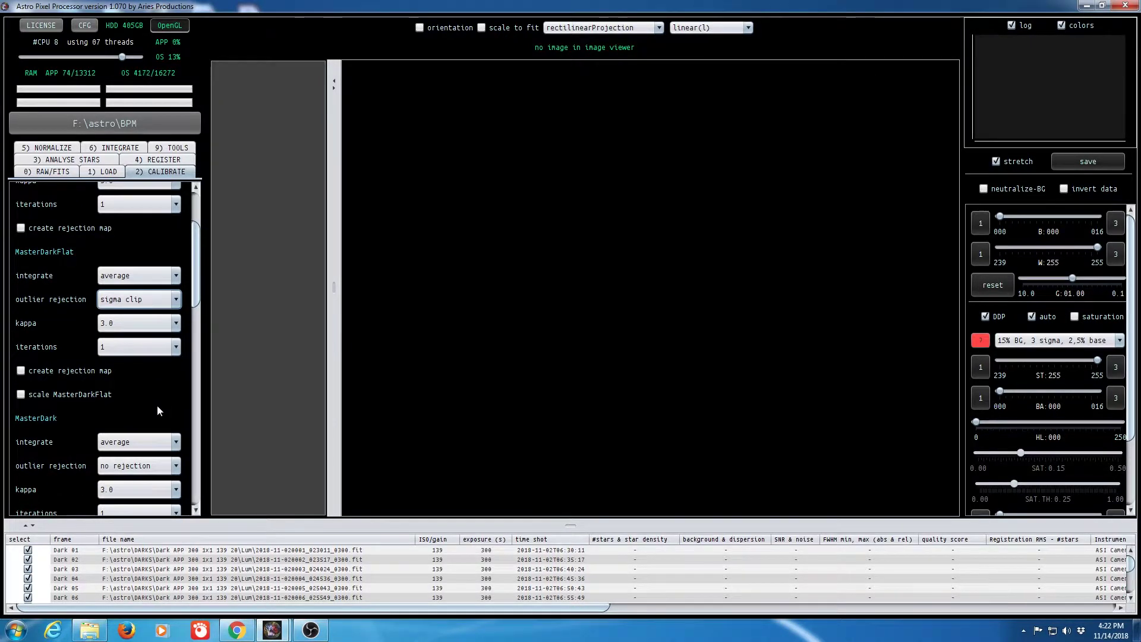
click(176, 470)
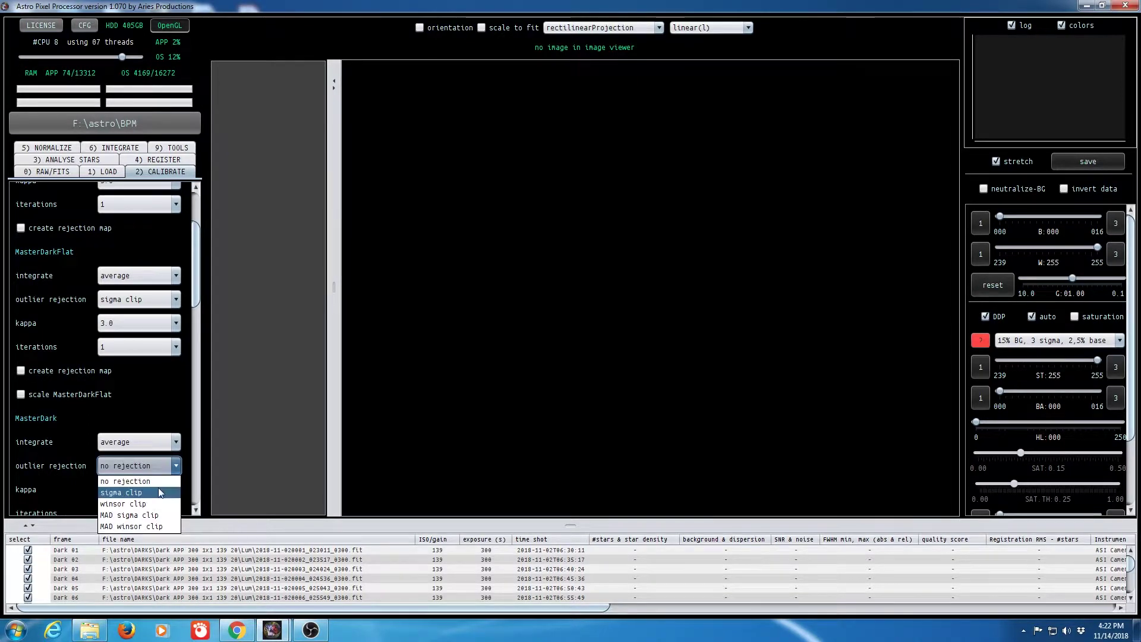
click(158, 489)
click(196, 446)
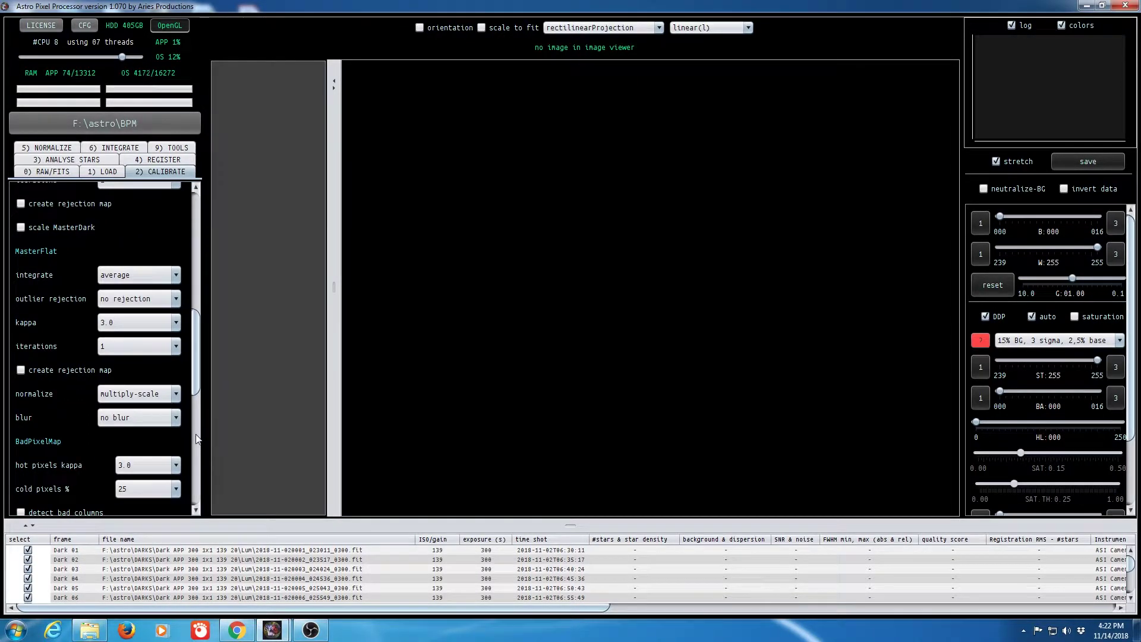
Step: Set the BadPixelMap hot pixels kappa to 2.4
scroll(148, 375, up, 3)
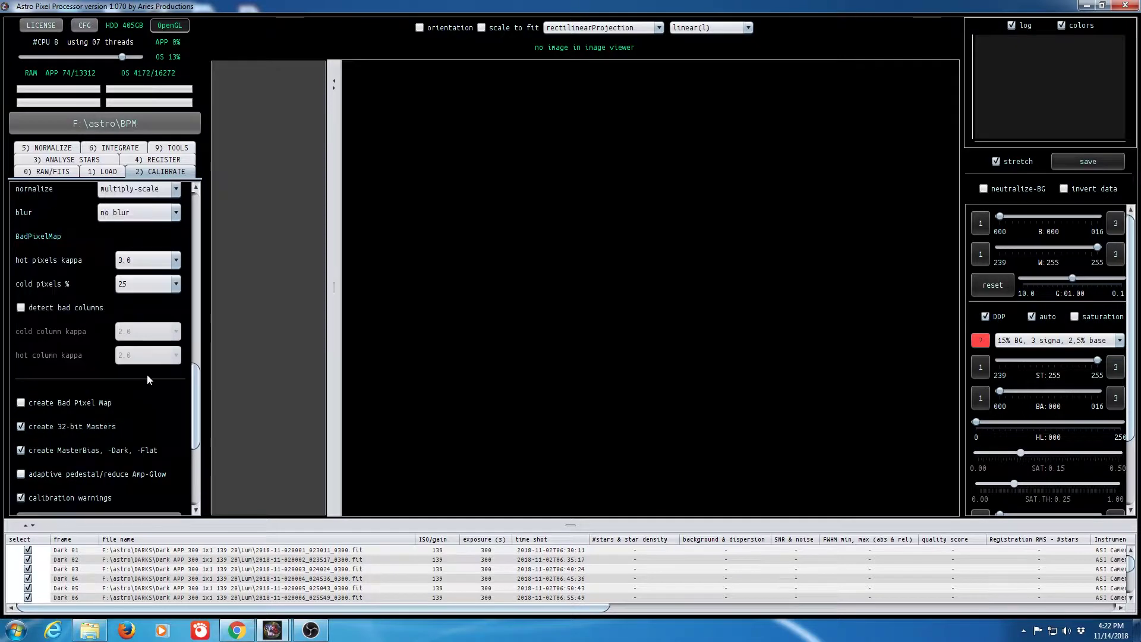
scroll(147, 375, down, 1)
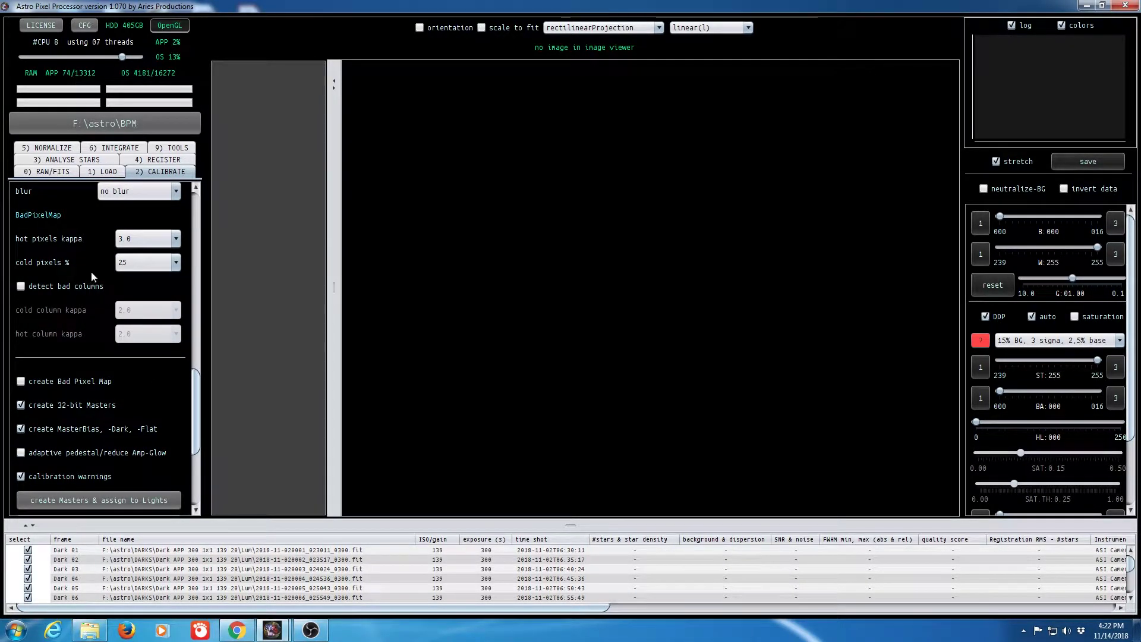
scroll(91, 273, up, 1)
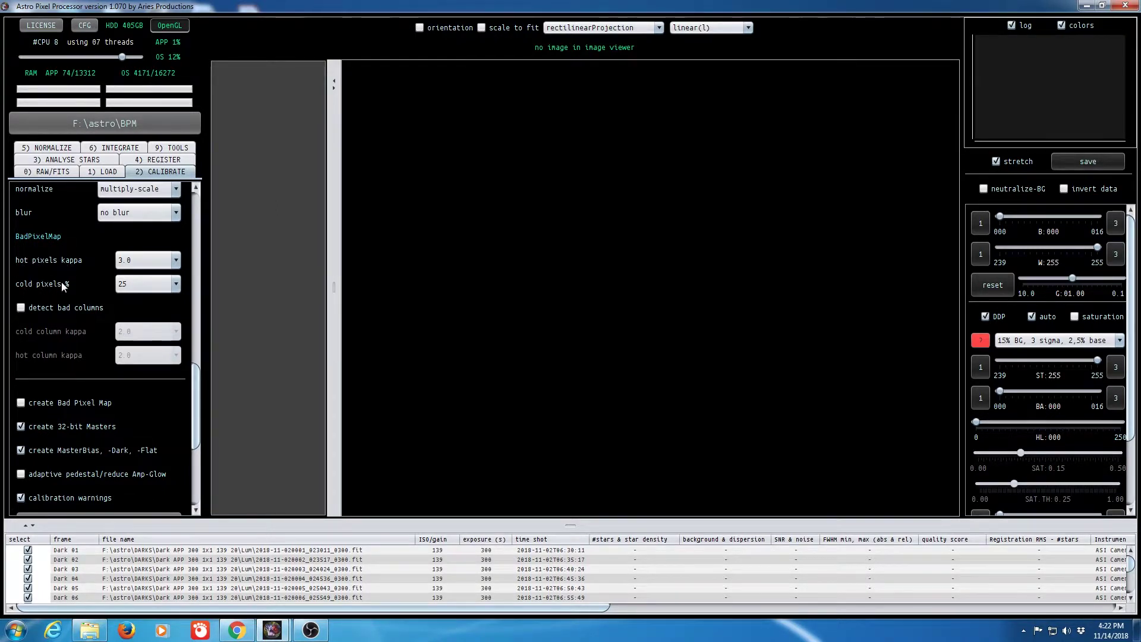
click(177, 261)
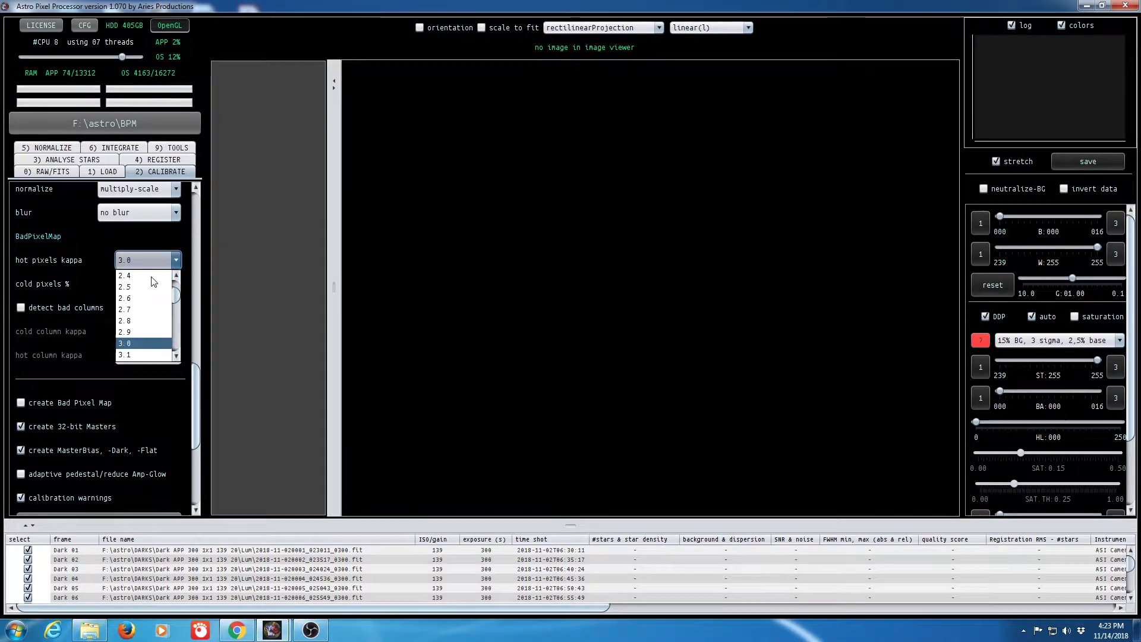
click(153, 275)
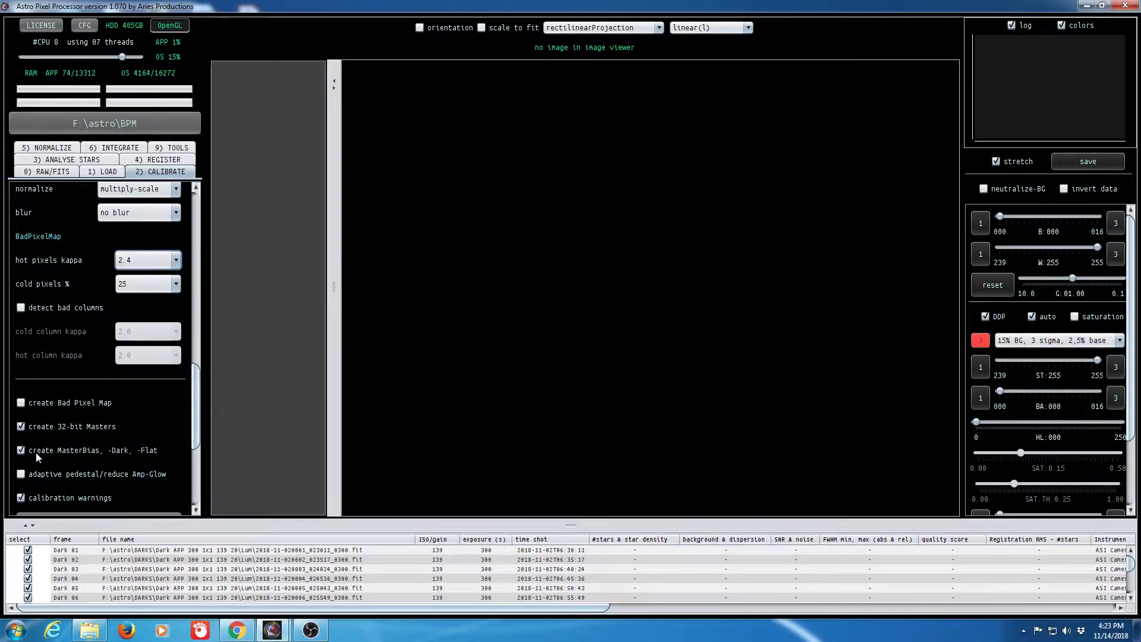
Step: Enable the create Bad Pixel Map option
click(20, 403)
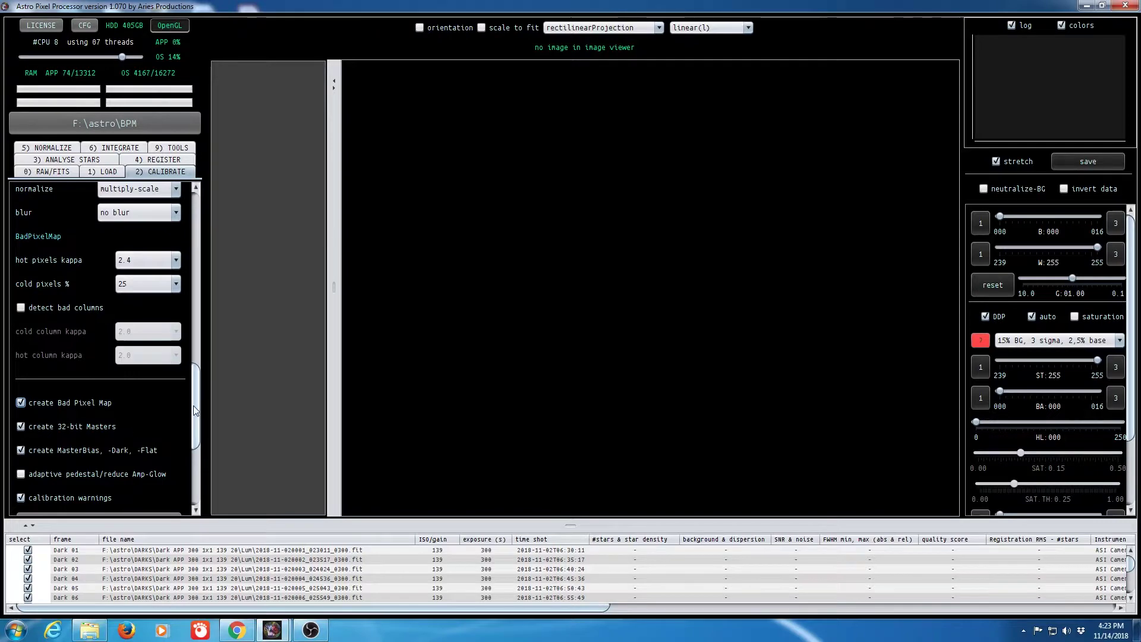
scroll(194, 427, down, 3)
scroll(193, 427, down, 1)
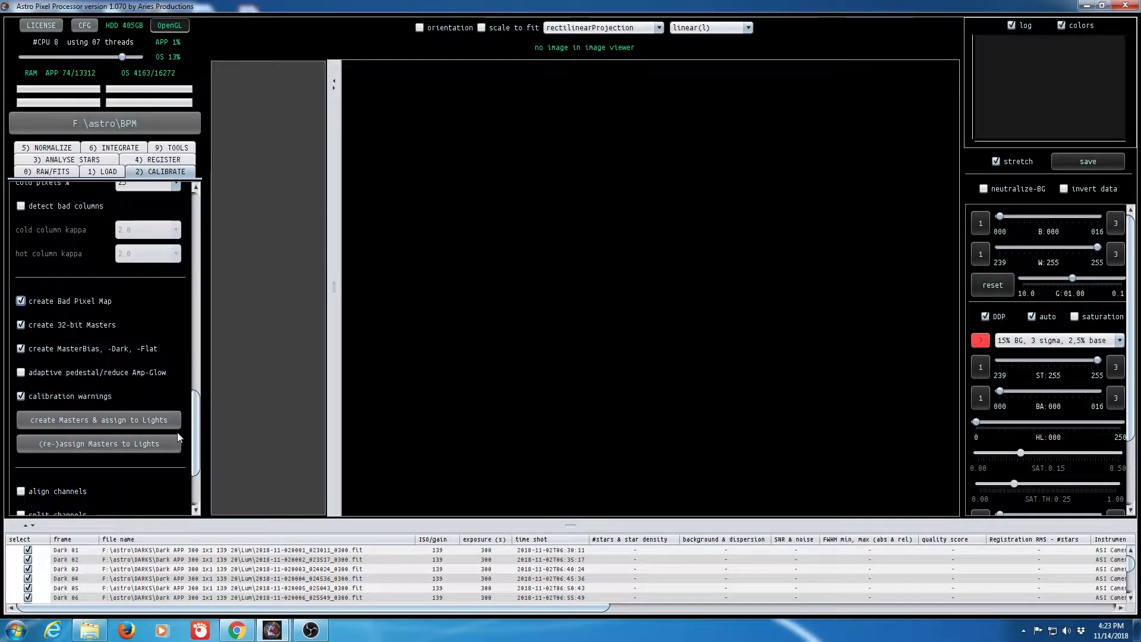
Step: Start creating the masters and bad pixel map, assigning them to the lights
click(94, 420)
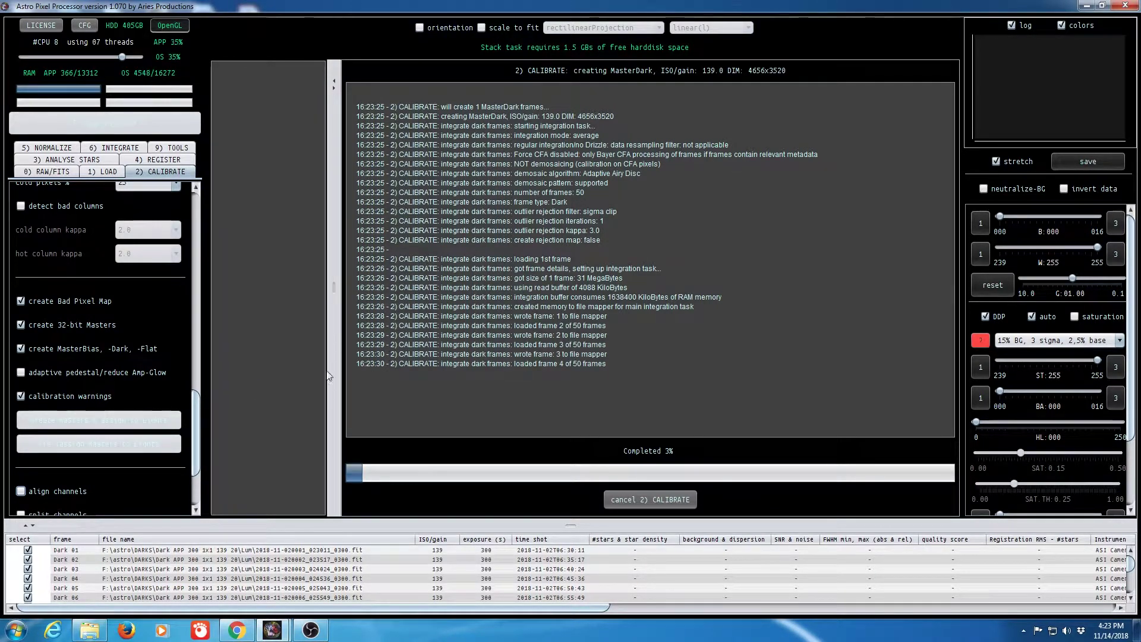
drag(192, 408, 200, 328)
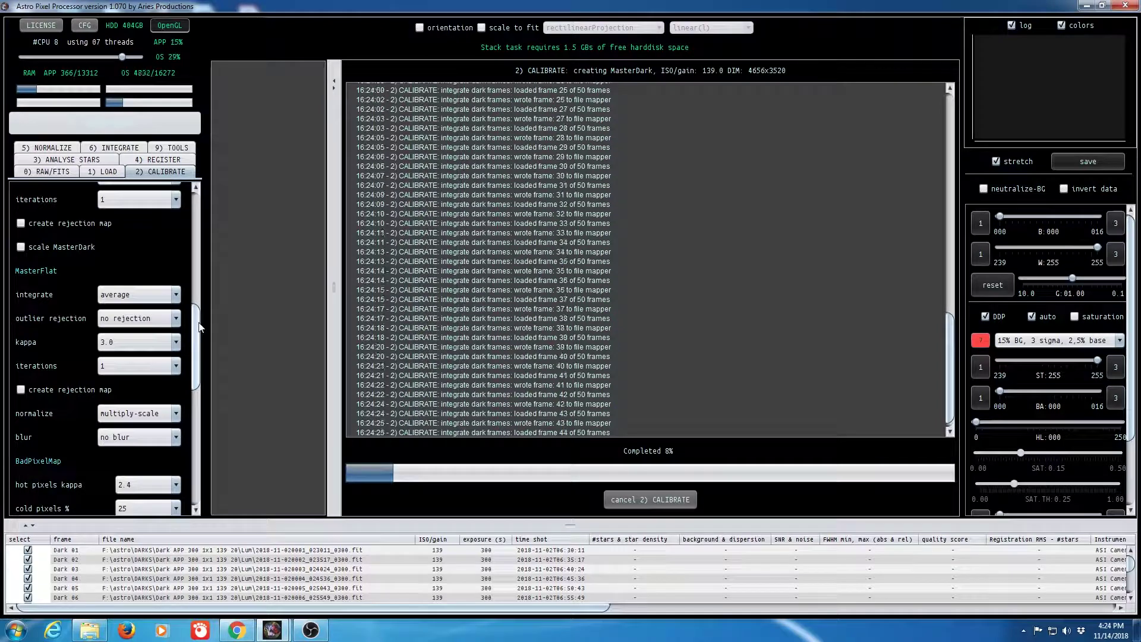
drag(199, 327, 197, 287)
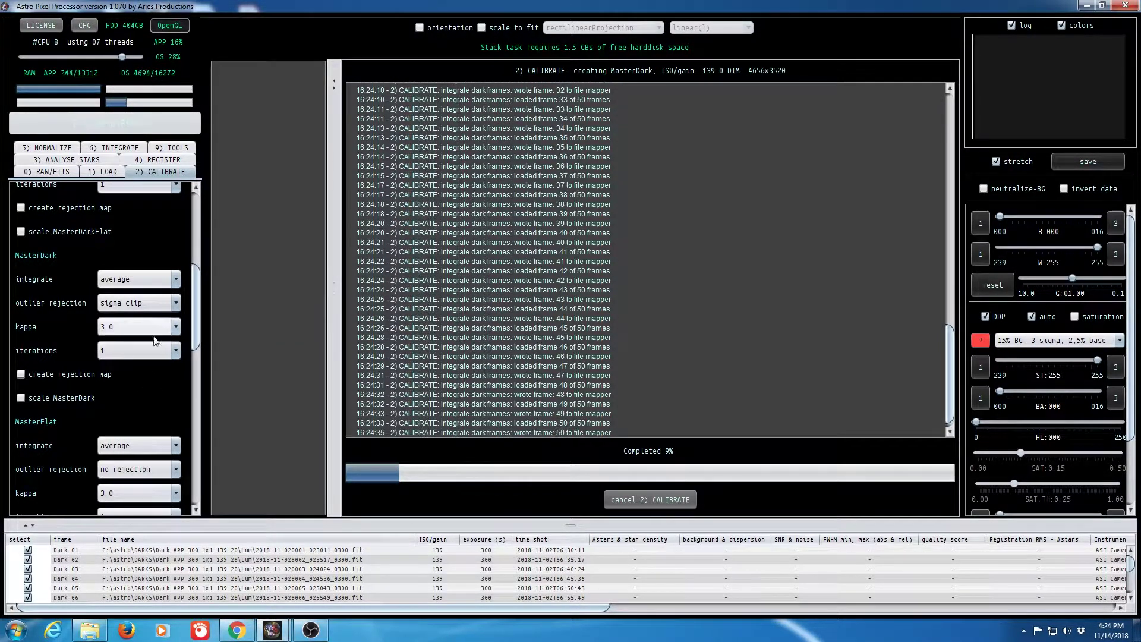
Step: Leave MasterDark integration at average and read the calibration setting tooltips during processing
click(177, 279)
click(152, 292)
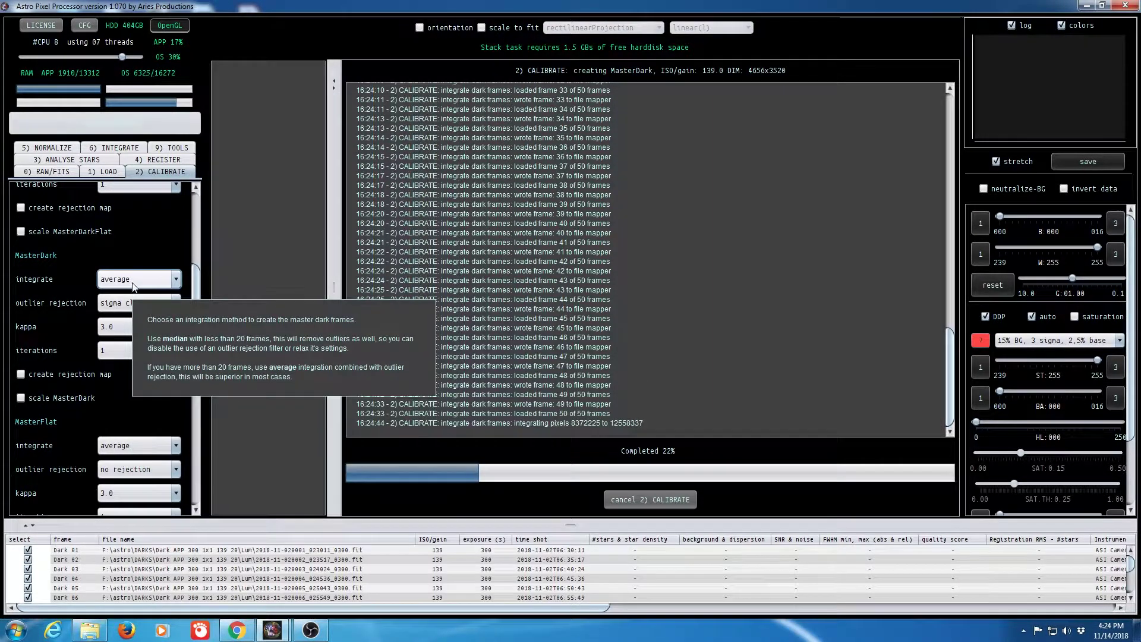
mouse_move(135, 286)
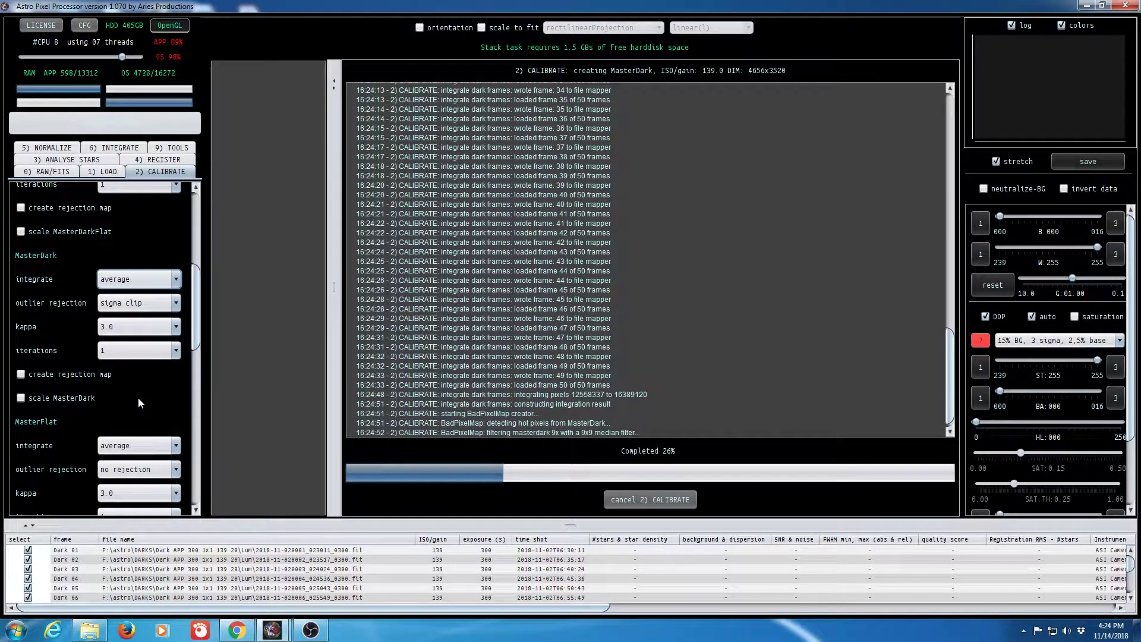
scroll(137, 397, down, 2)
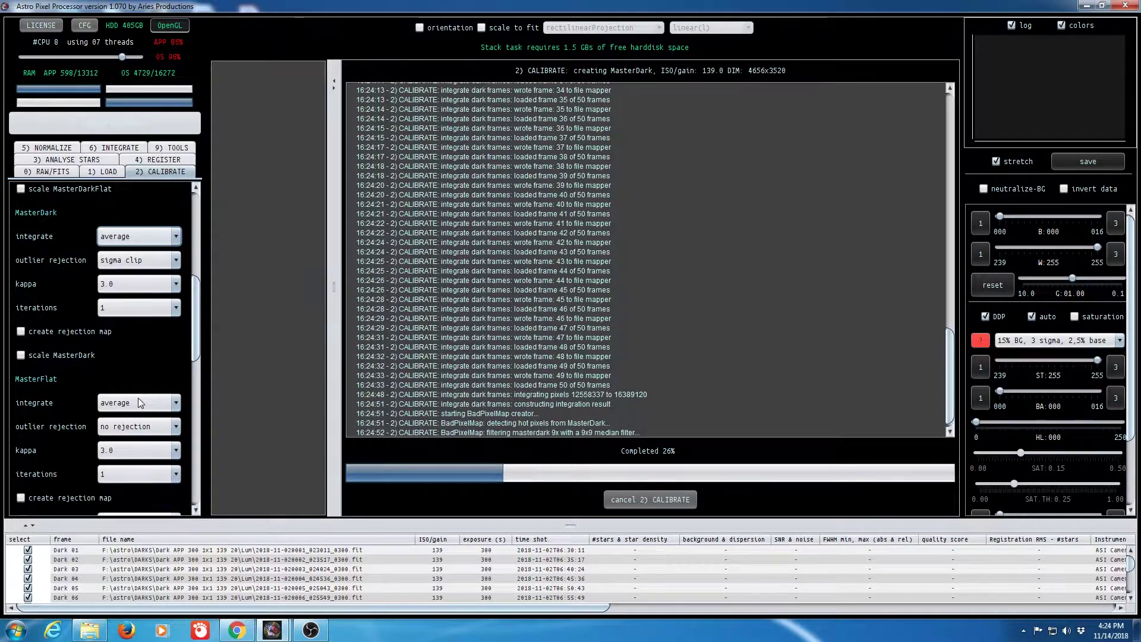
scroll(138, 397, down, 3)
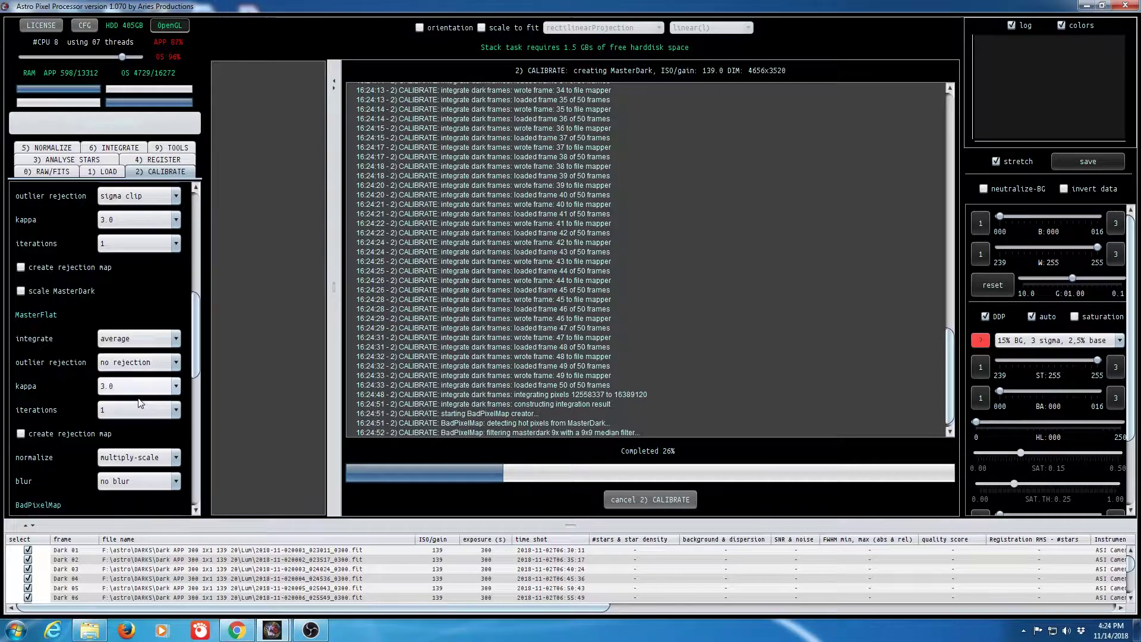
scroll(140, 403, down, 4)
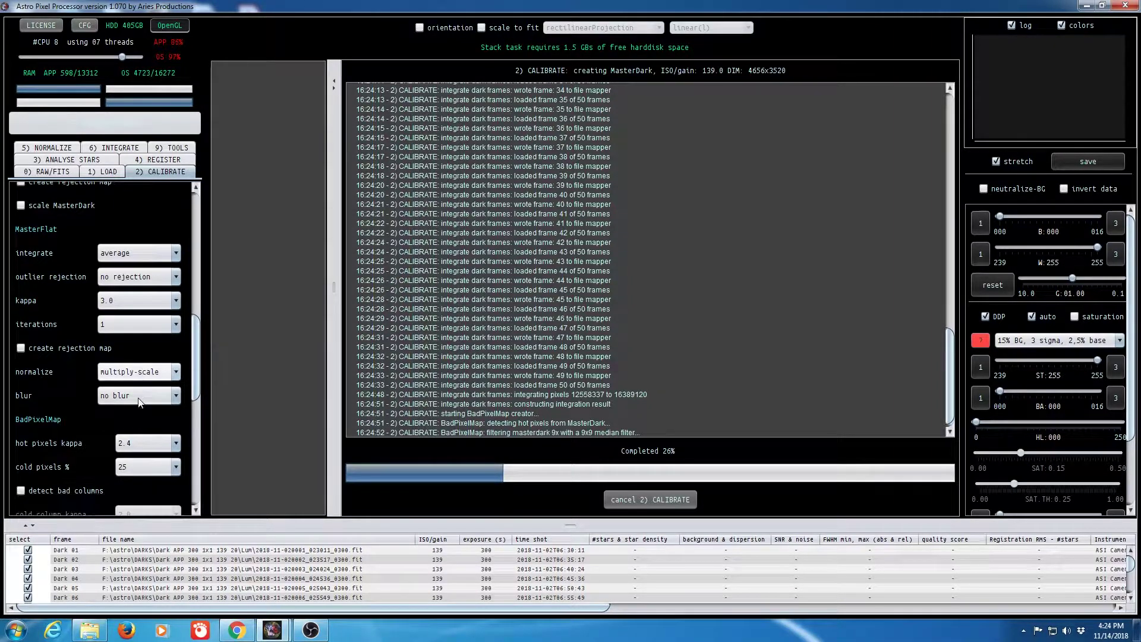
scroll(140, 403, down, 1)
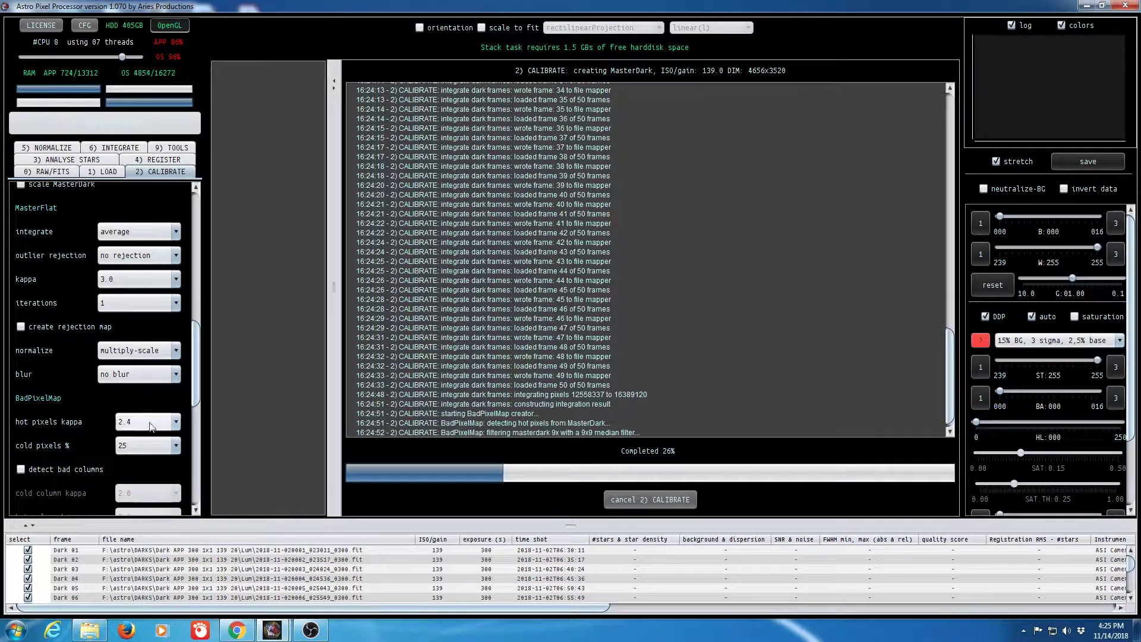
mouse_move(157, 426)
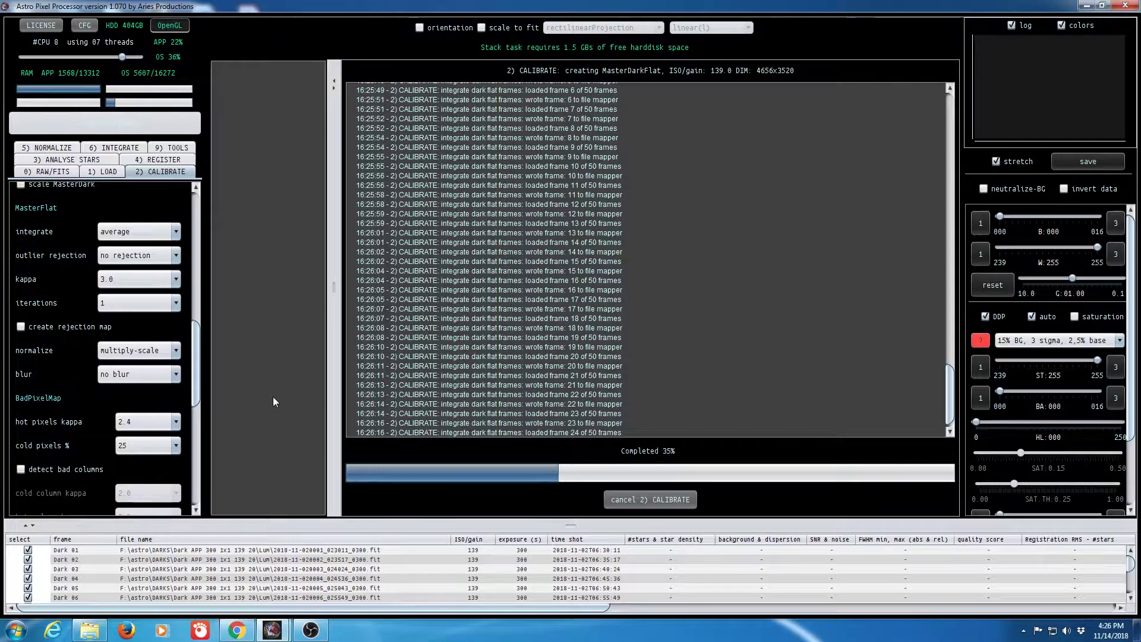
Step: Scroll the frame list to its end as the MasterDarkFlat integration finishes
scroll(203, 565, down, 4)
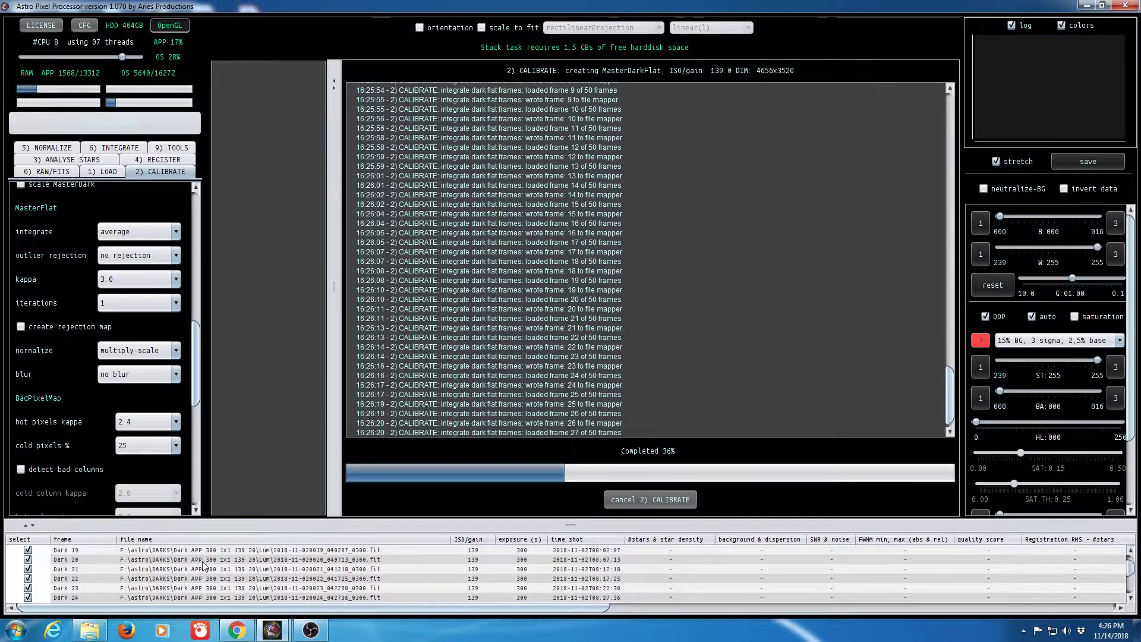
scroll(195, 582, down, 5)
scroll(195, 580, down, 8)
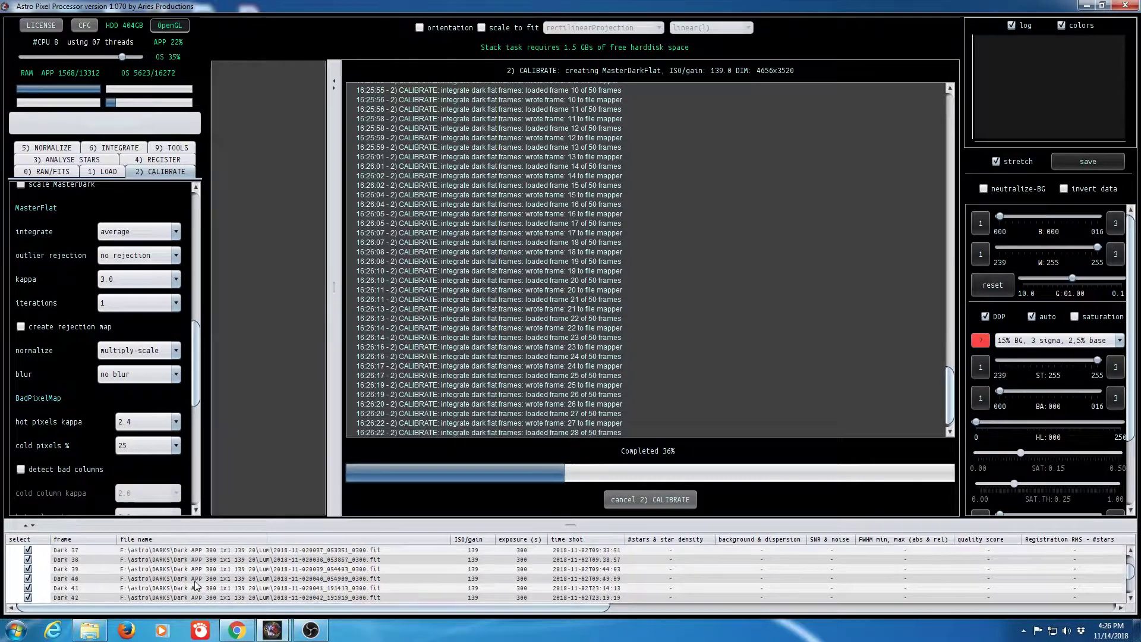
scroll(194, 585, down, 13)
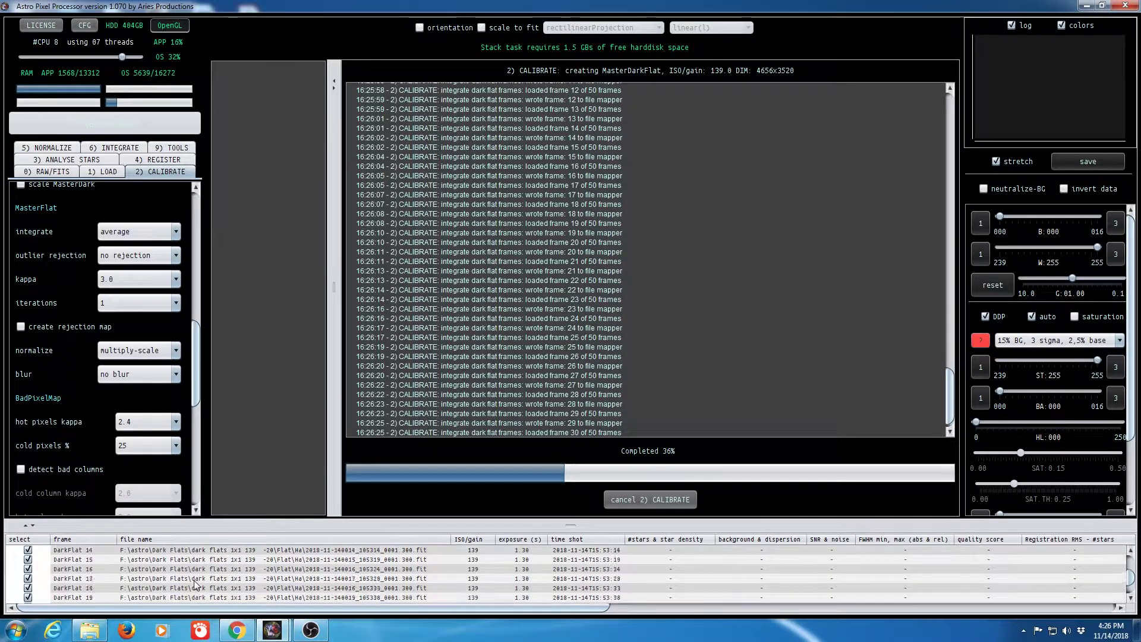
scroll(195, 586, down, 2)
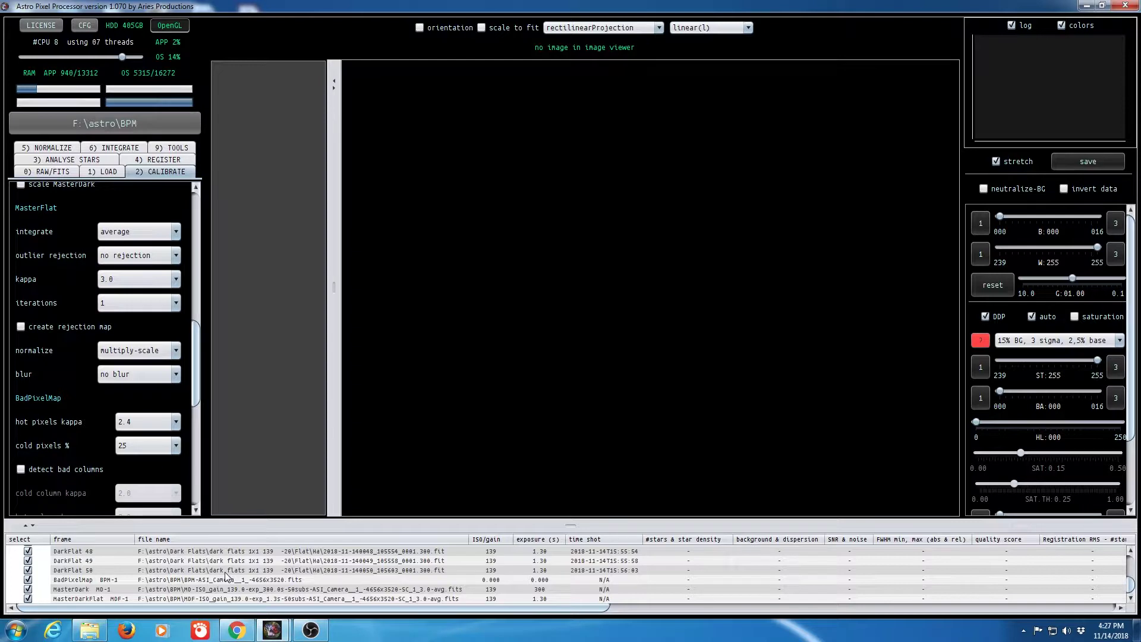
Step: Open BadPixelMap BPM-1 in the viewer and zoom into its hot pixels
click(75, 582)
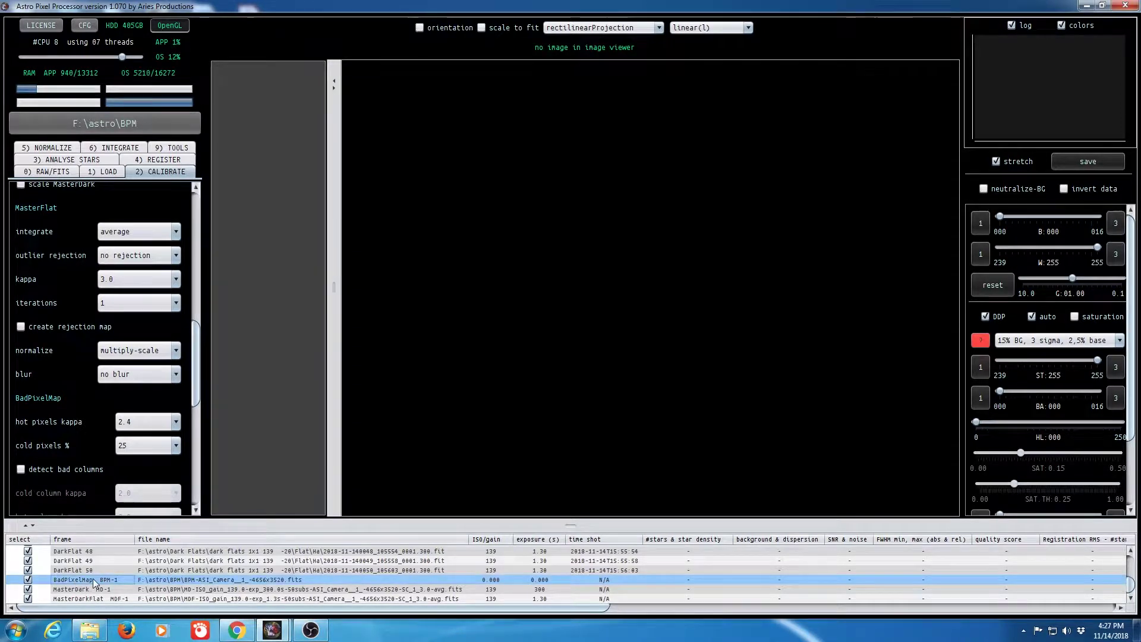
double_click(91, 584)
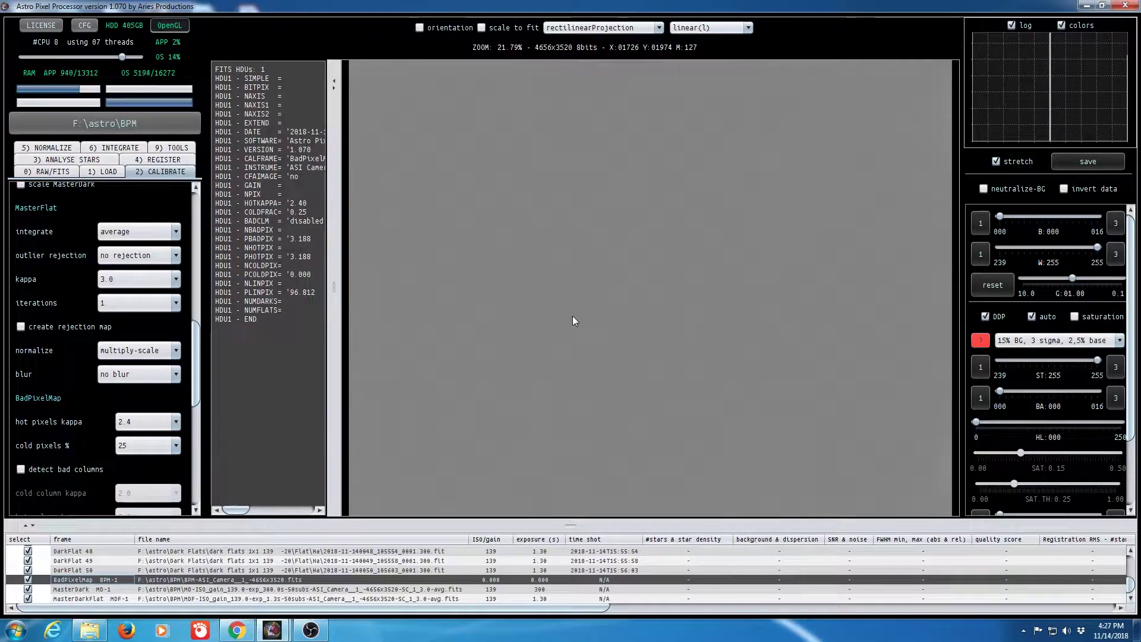
scroll(462, 342, up, 2)
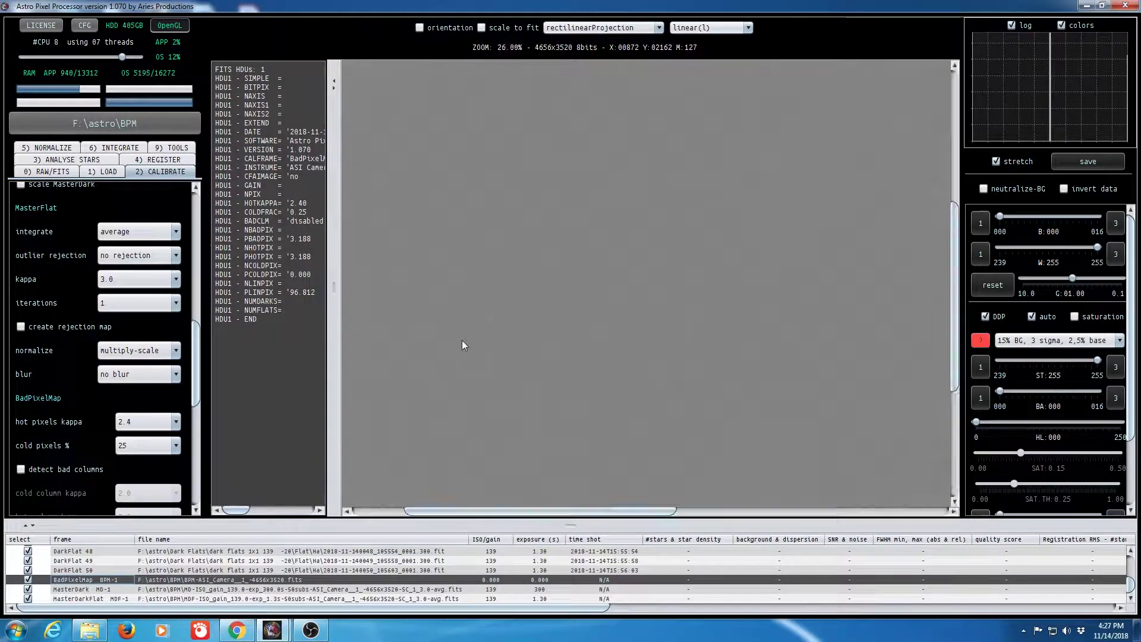
scroll(462, 341, up, 4)
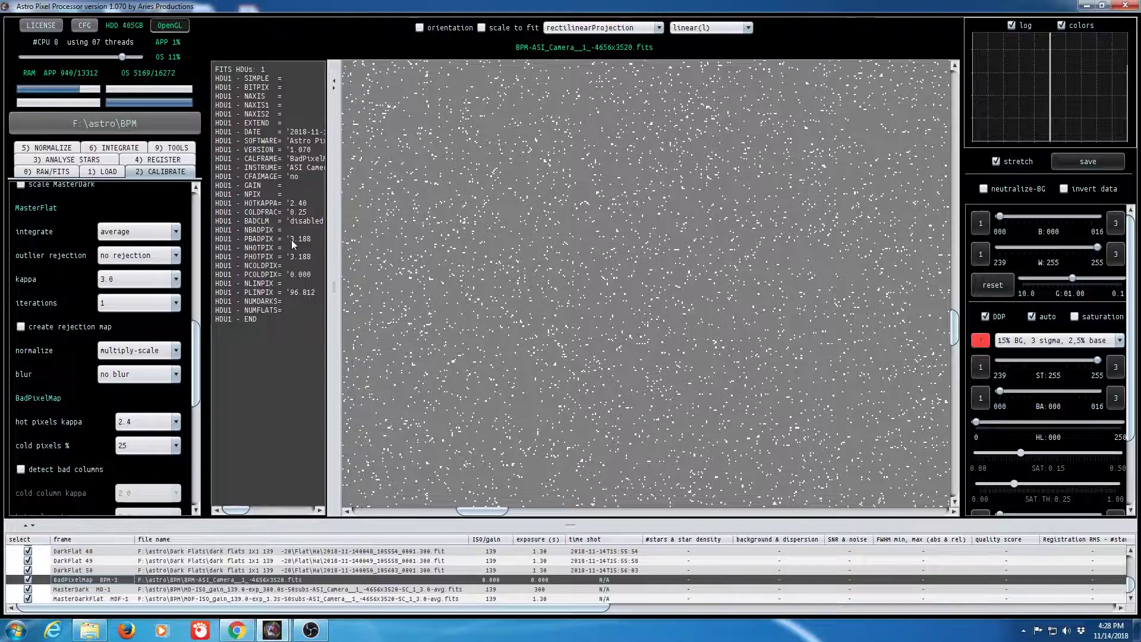
mouse_move(154, 422)
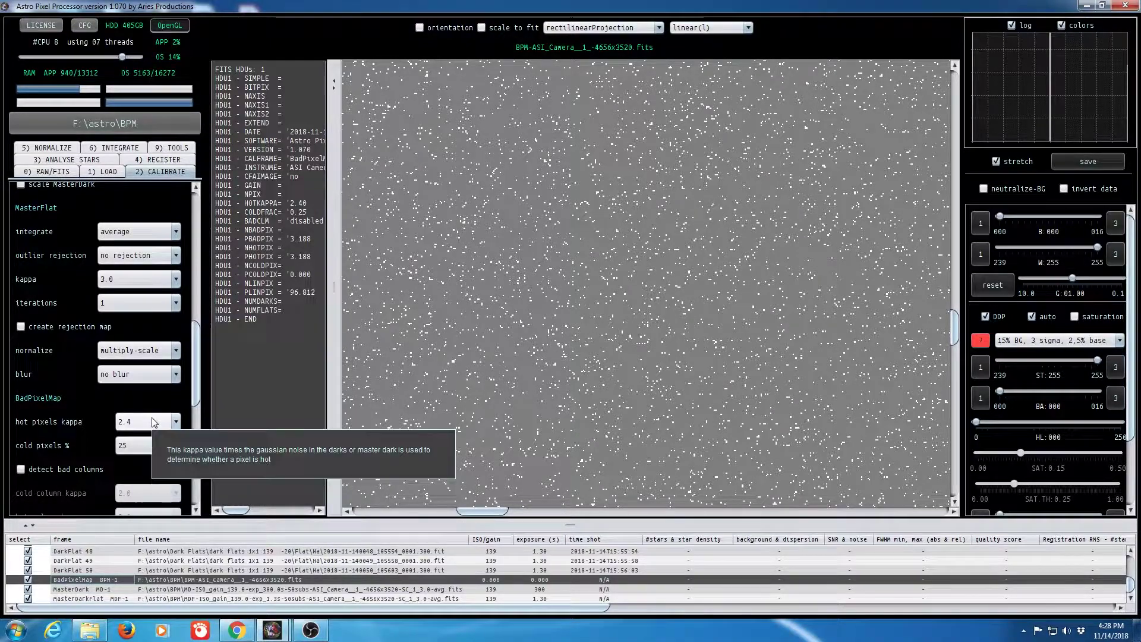